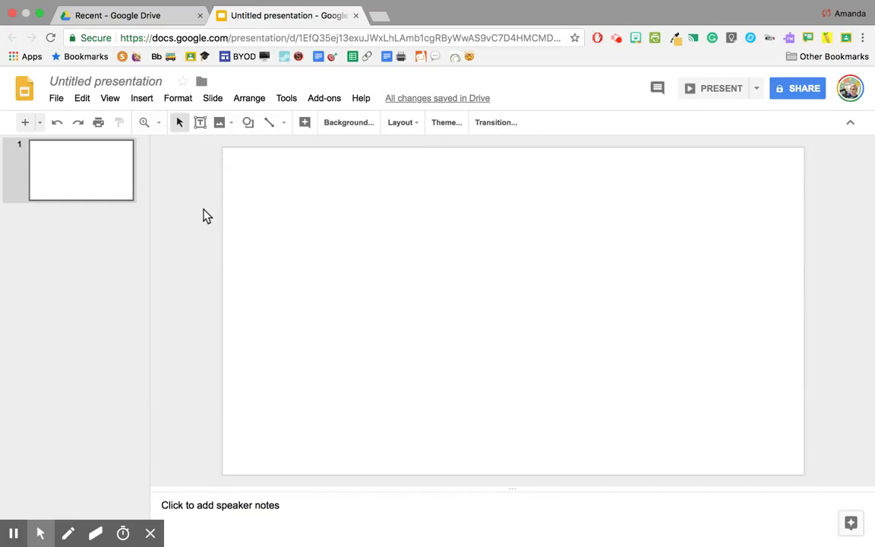
Step: Switch the presentation's page setup to a custom size measured in pixels
click(64, 106)
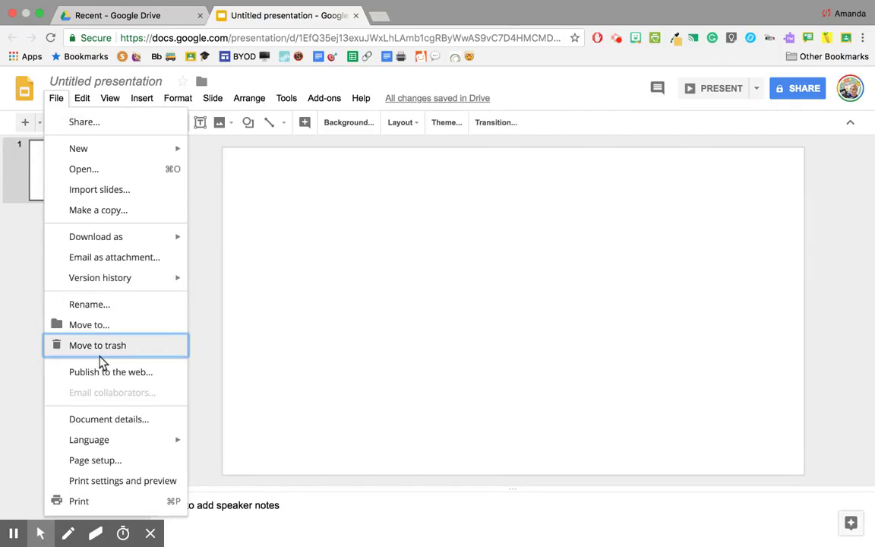
click(111, 460)
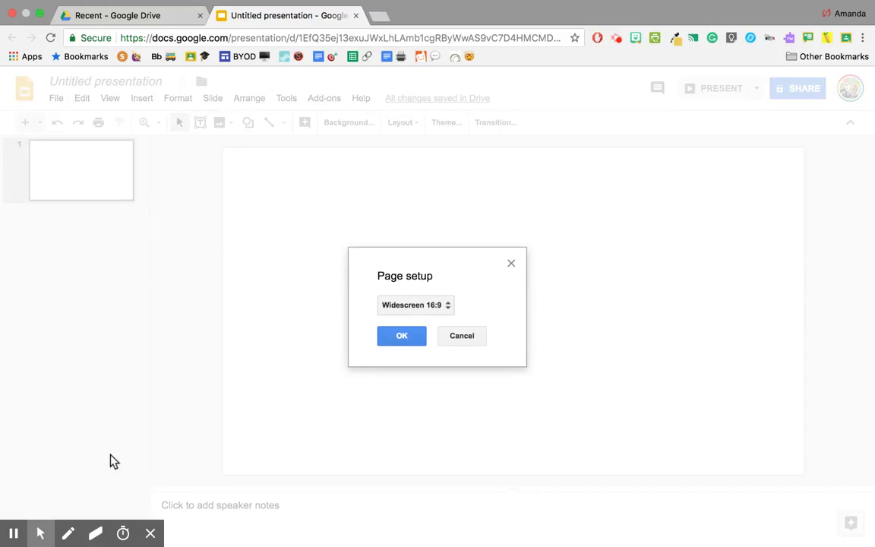
click(416, 309)
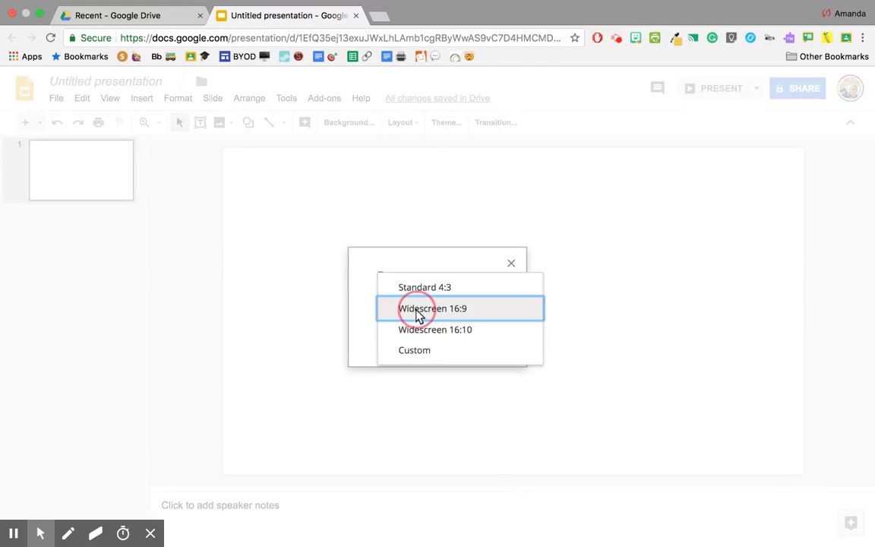
click(415, 357)
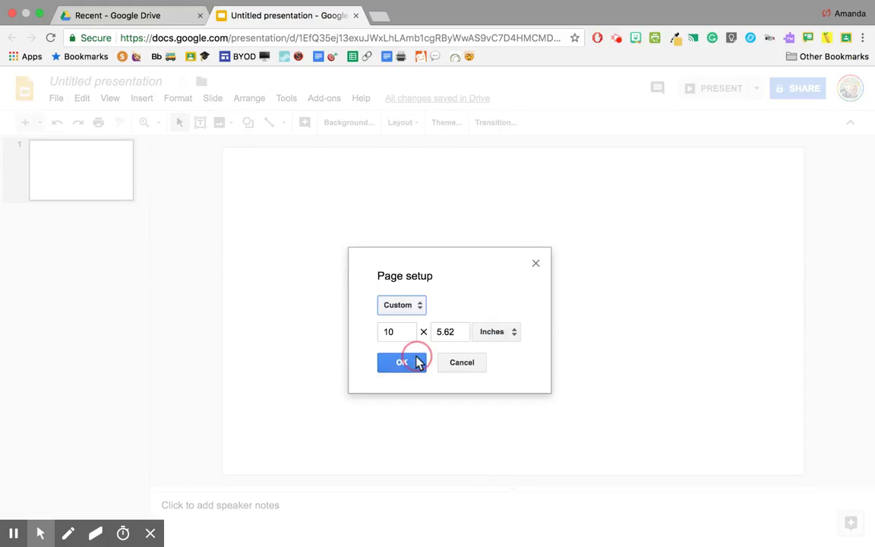
click(502, 342)
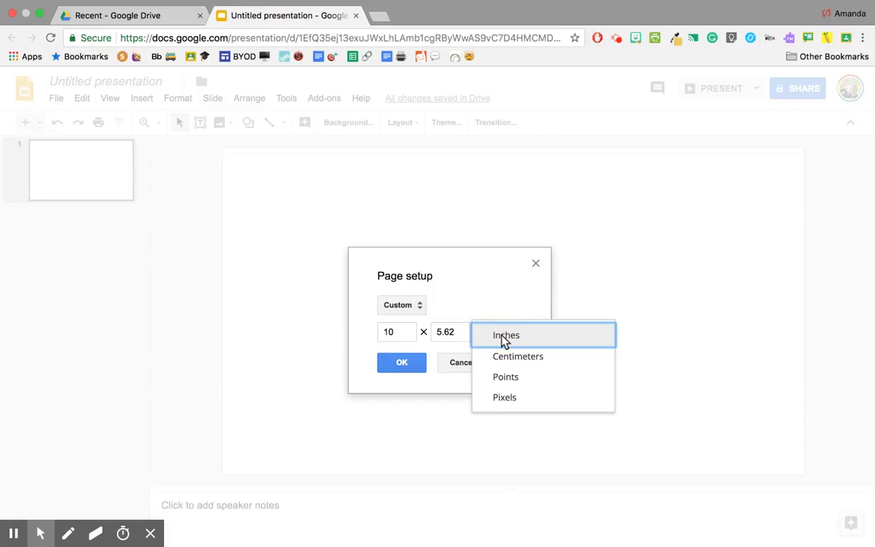
click(517, 398)
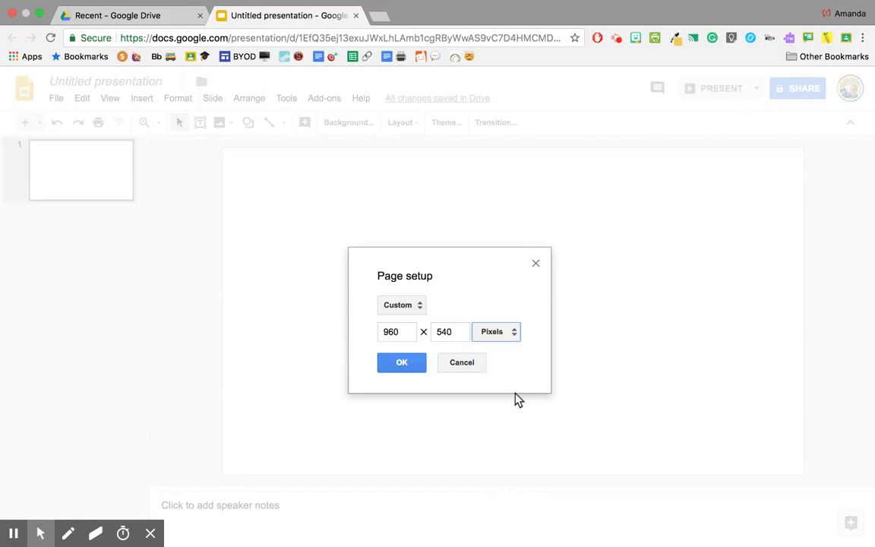
Step: Set the custom page size to 800 × 200 pixels and apply it
click(394, 333)
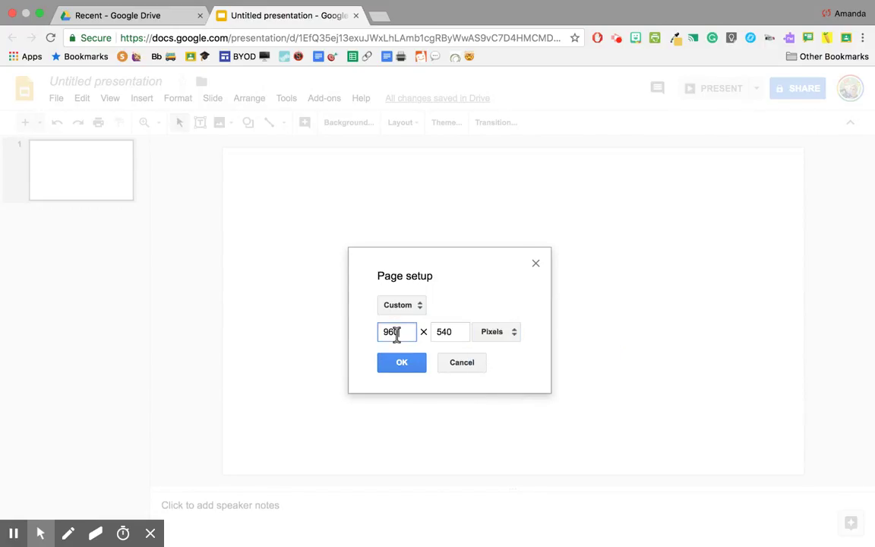
key(BackSpace)
key(BackSpace)
key(BackSpace)
text(800)
click(459, 328)
key(BackSpace)
key(BackSpace)
key(BackSpace)
text(200)
click(410, 364)
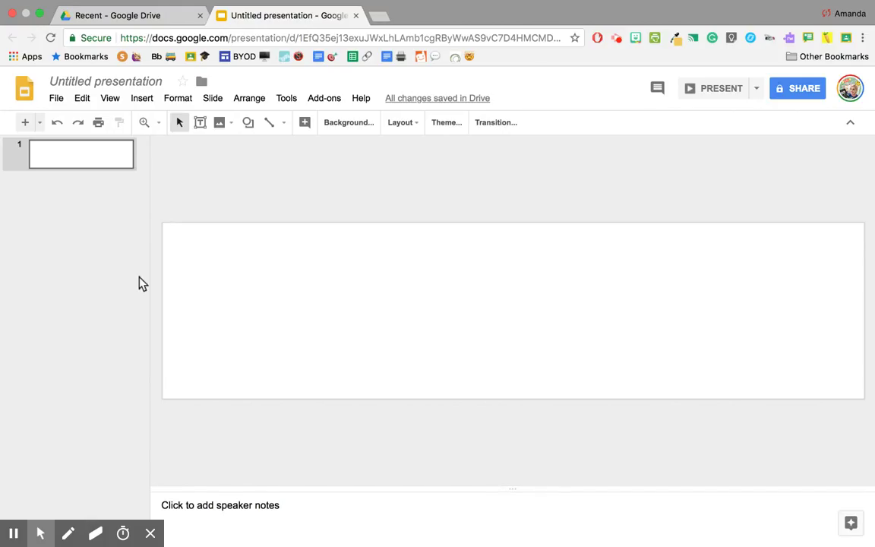
Step: Paste the copied picture of the arm-flexing woman onto the slide and set the slide background to light yellow
key(ctrl+v)
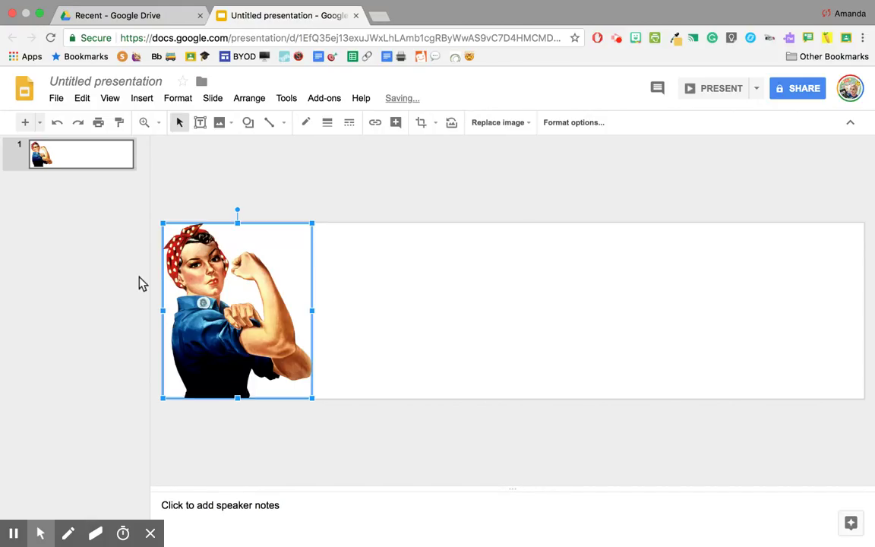
click(381, 259)
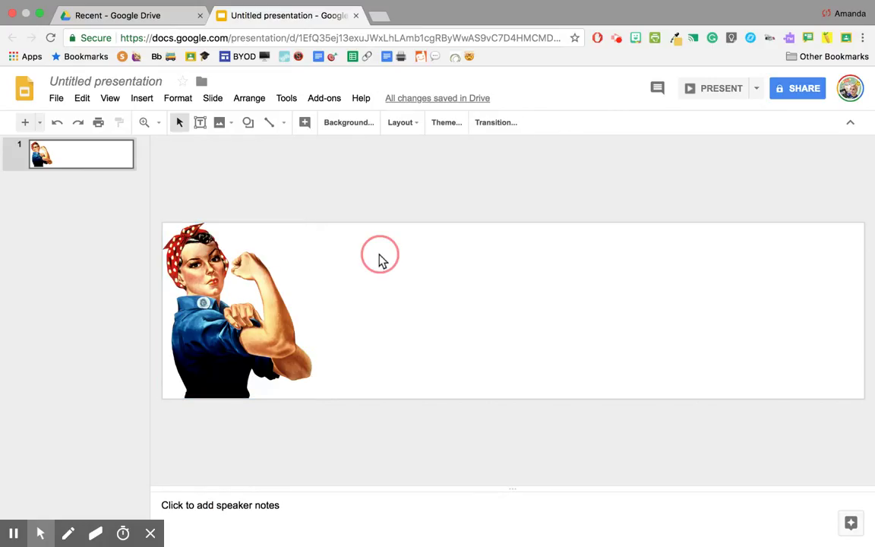
click(337, 129)
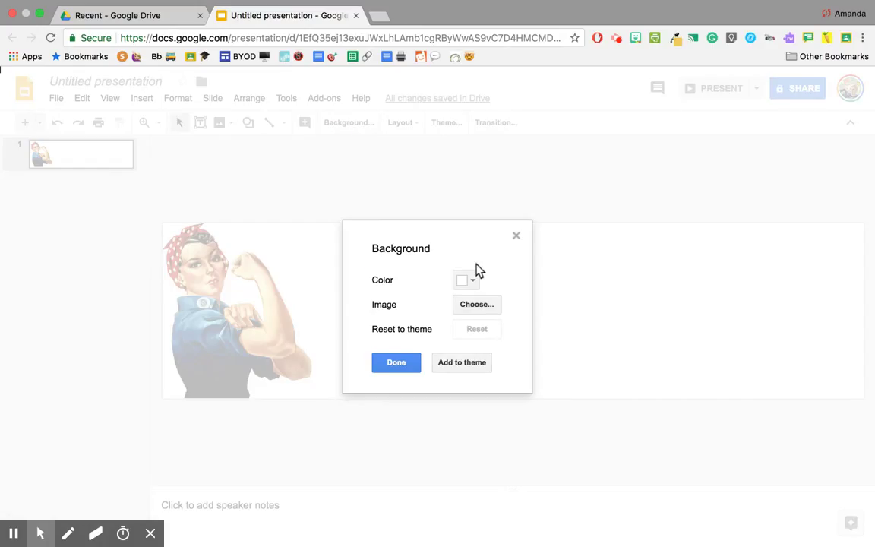
click(470, 279)
click(505, 409)
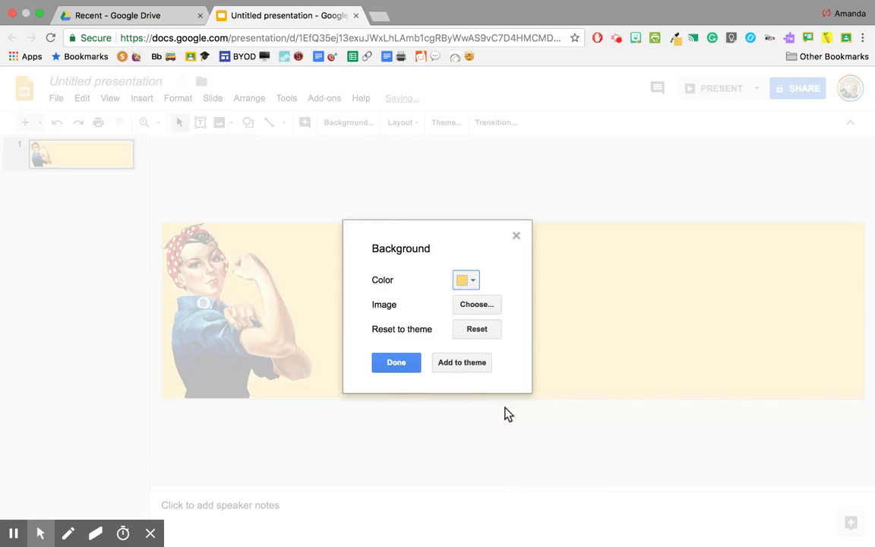
click(397, 365)
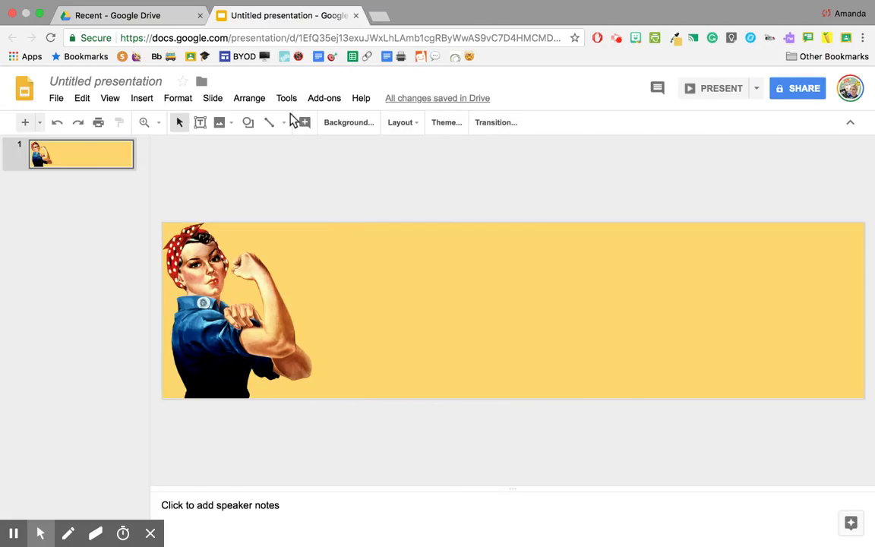
Step: Draw a large rounded rectangular callout beside the woman, filling most of the remaining banner, with its tail pointing towards her
click(142, 98)
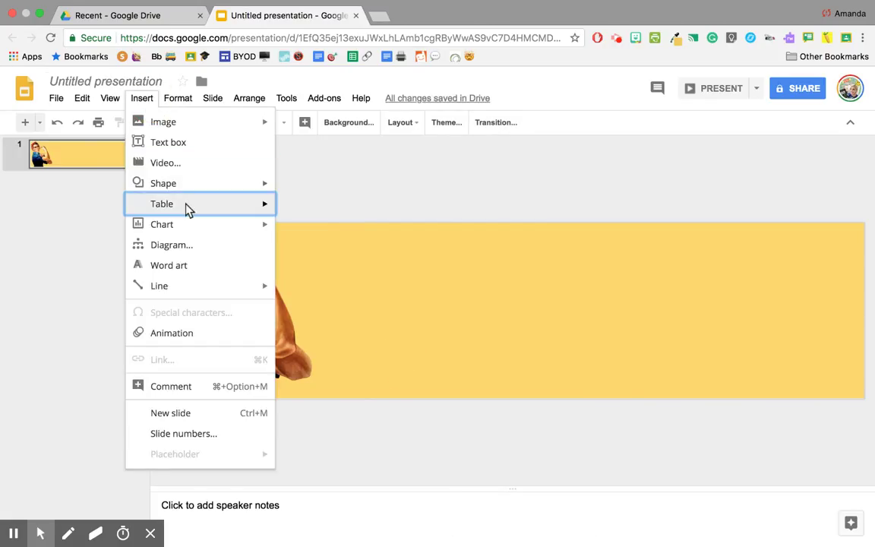
mouse_move(188, 204)
mouse_move(192, 186)
mouse_move(322, 228)
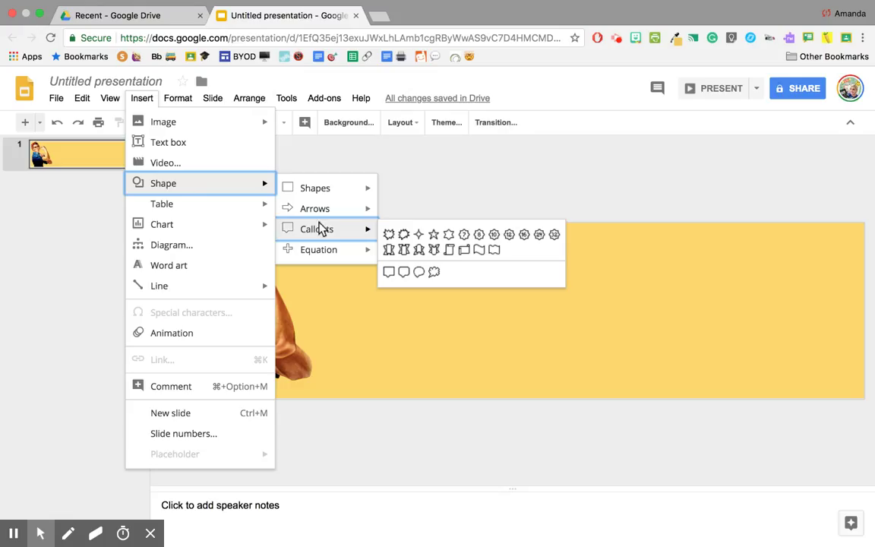
click(406, 268)
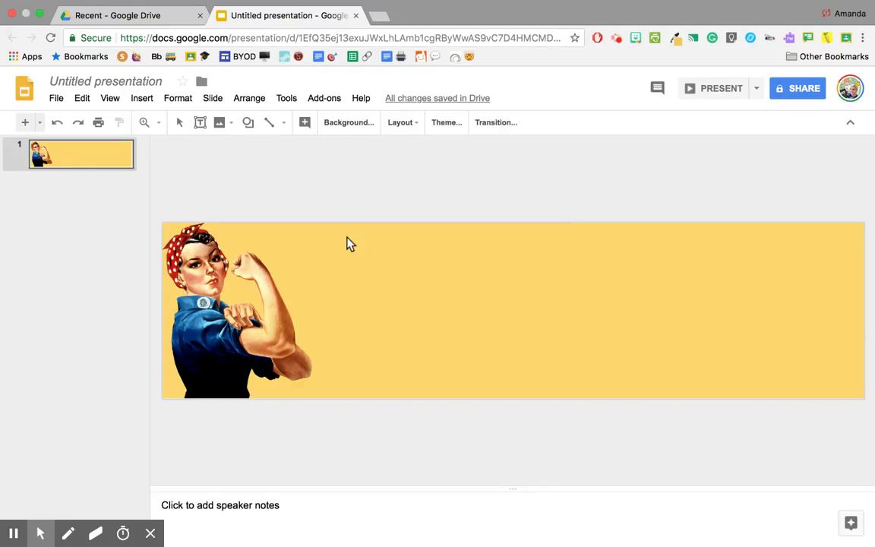
drag(335, 234, 848, 364)
drag(485, 377, 287, 271)
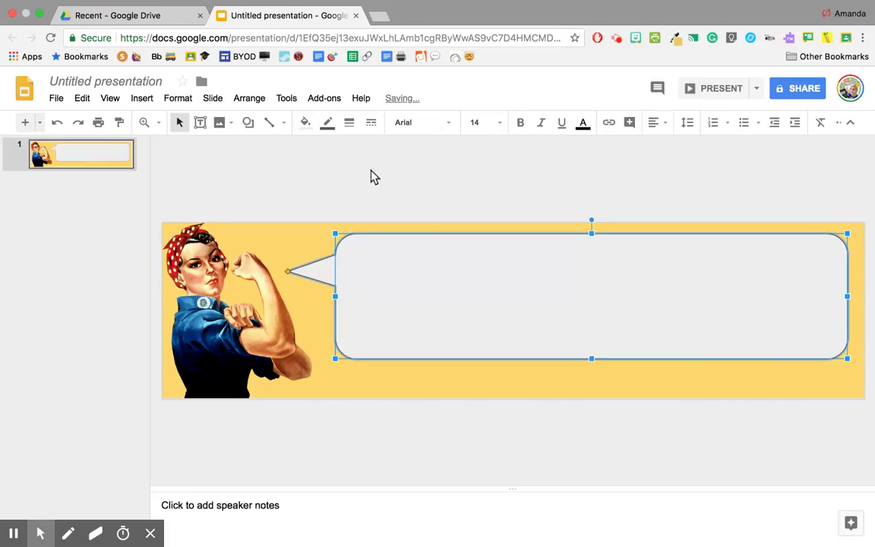
Step: Give the callout a black 4px outline and a white fill
click(328, 123)
click(334, 170)
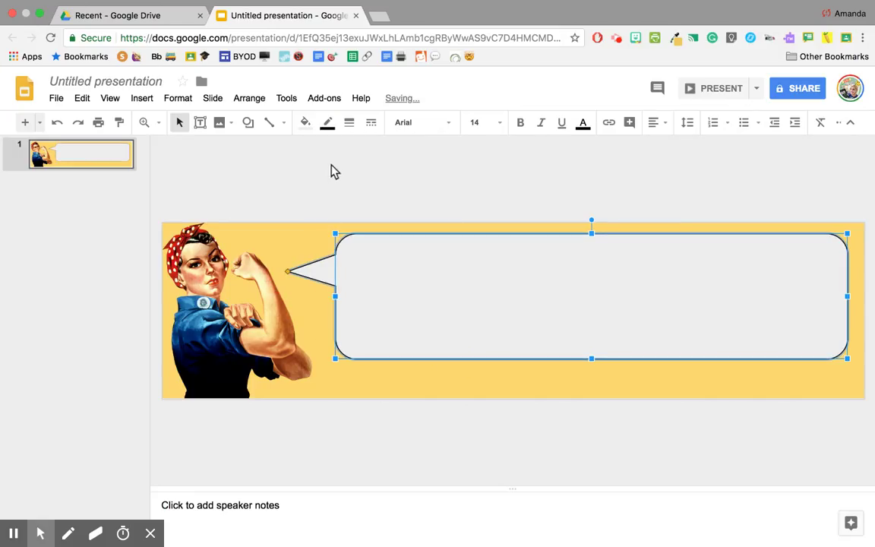
click(305, 123)
click(422, 194)
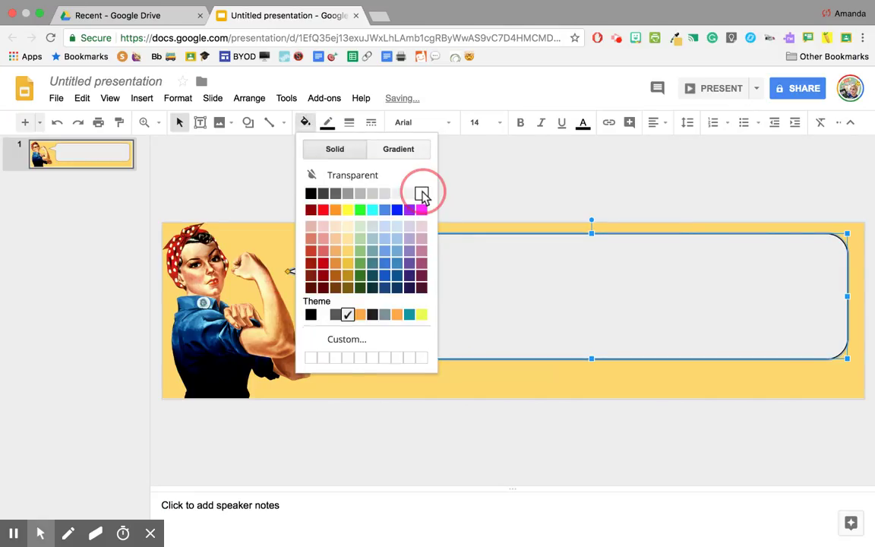
click(350, 123)
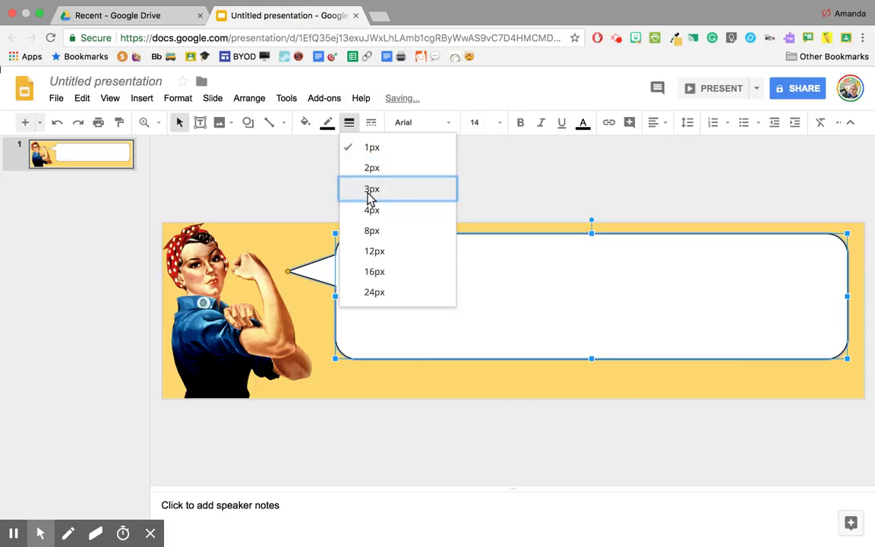
click(375, 210)
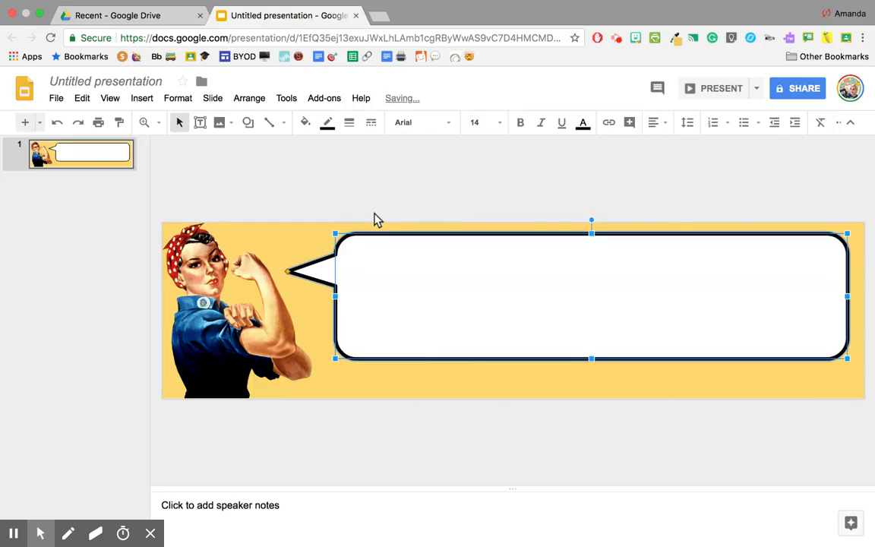
Step: Extend the callout's lower edge slightly downward and set its font to Special Elite
drag(592, 362, 595, 382)
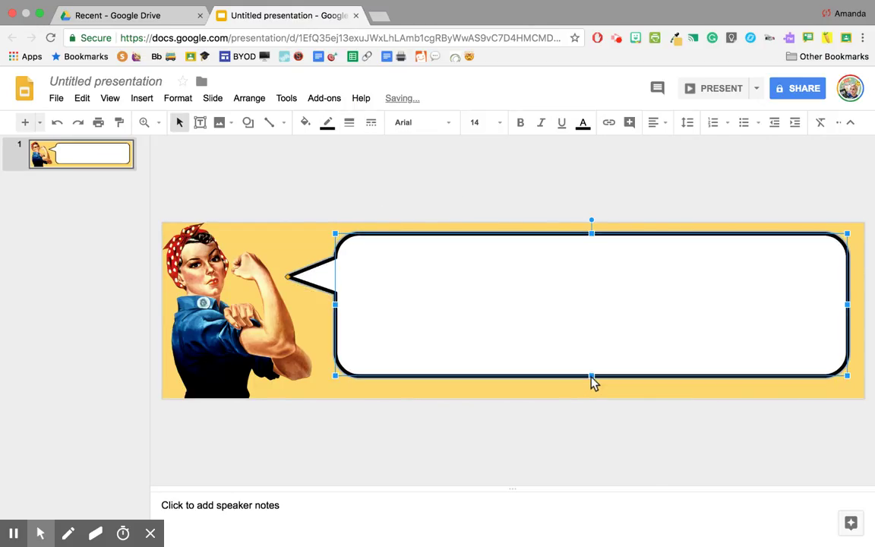
click(491, 300)
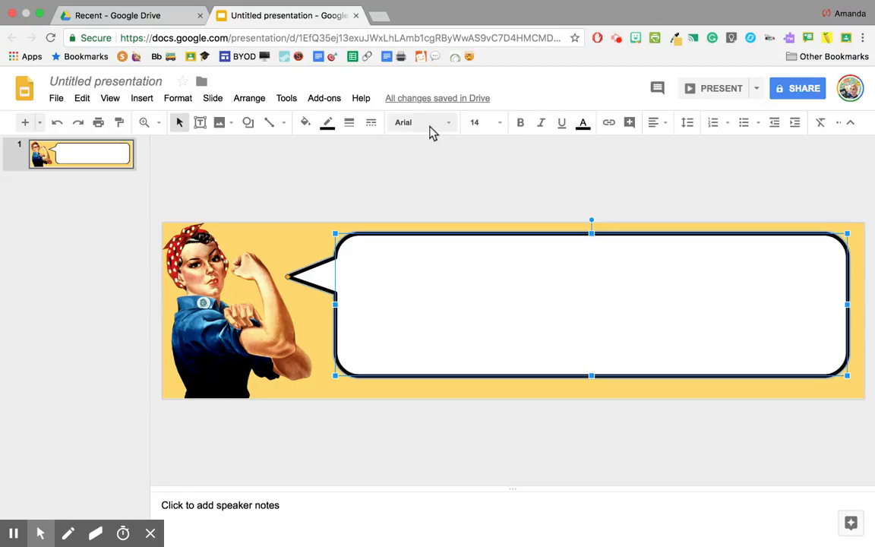
click(429, 128)
click(441, 175)
Step: Duplicate the slide and enter "W" in the callout of the copy
click(96, 163)
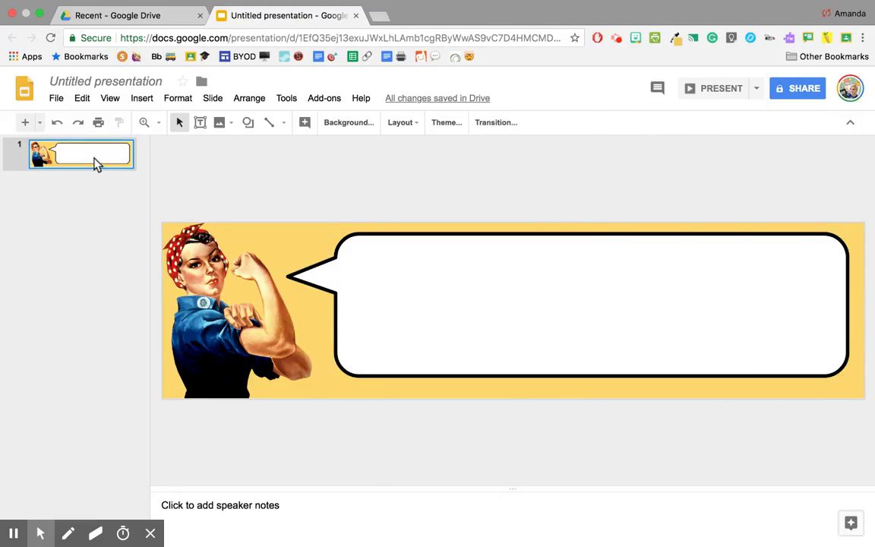
key(super+d)
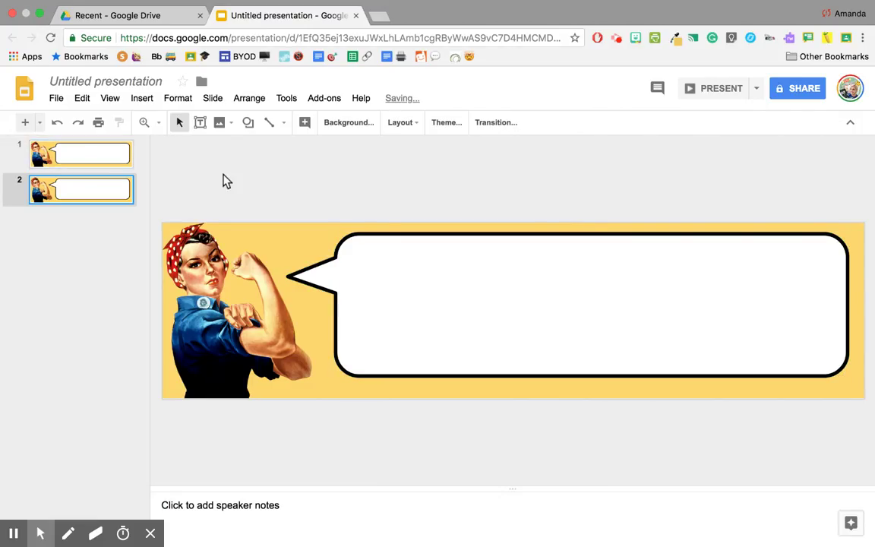
click(378, 267)
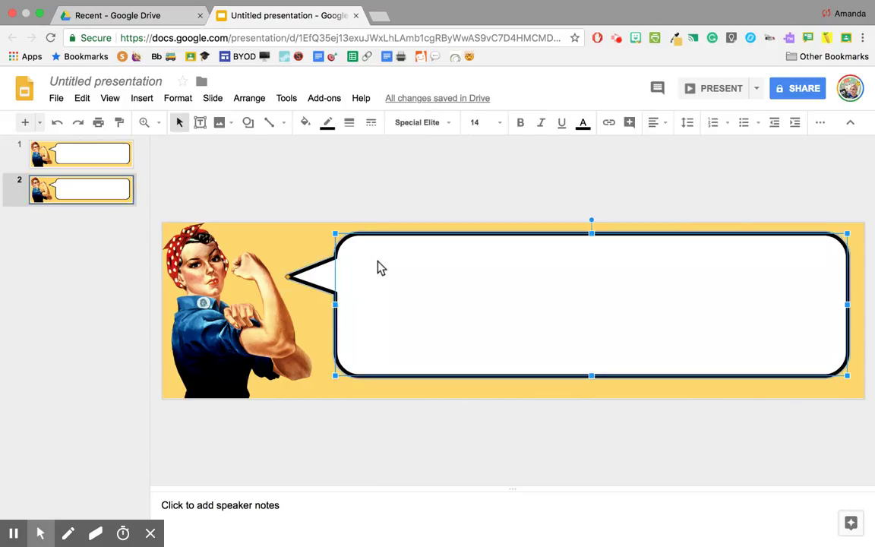
text(W)
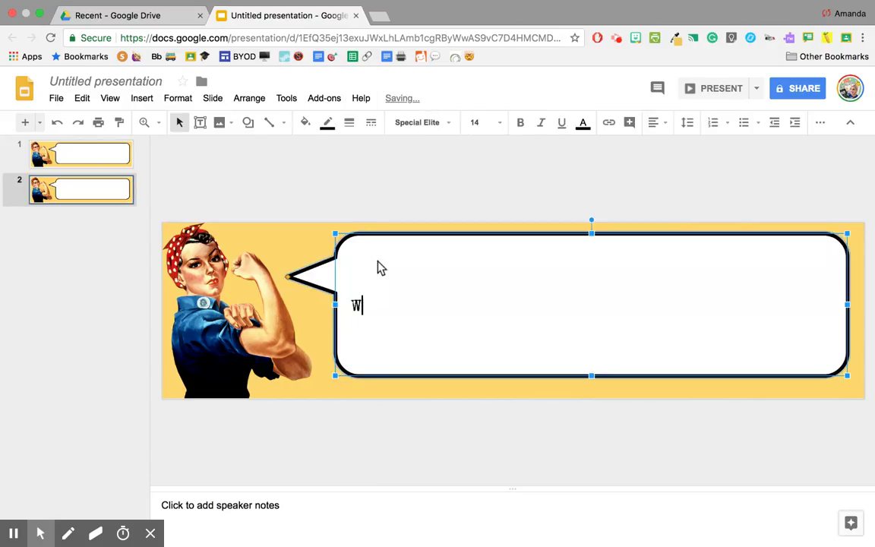
double_click(360, 306)
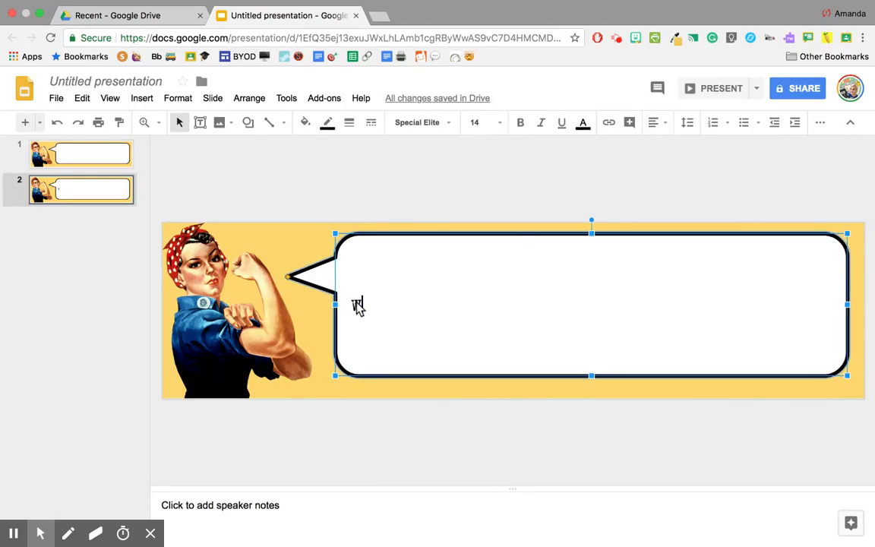
text(W)
key(Escape)
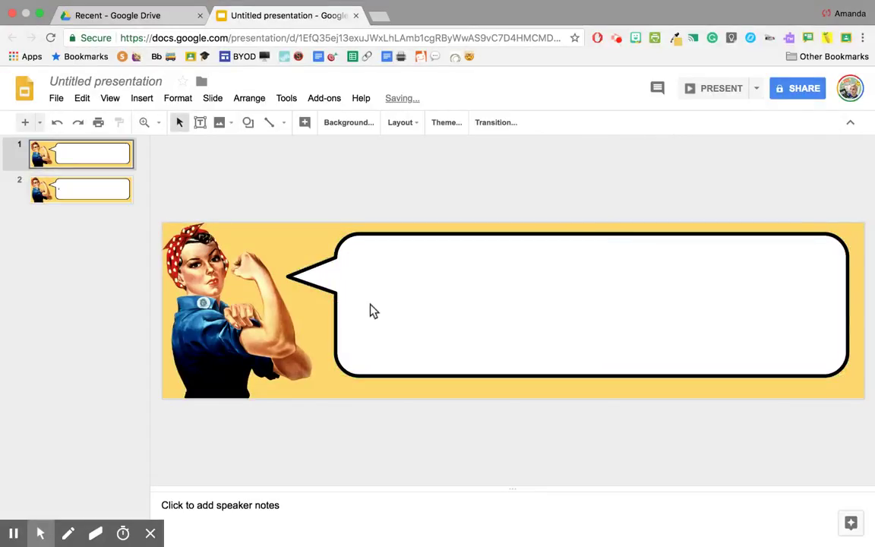
click(70, 192)
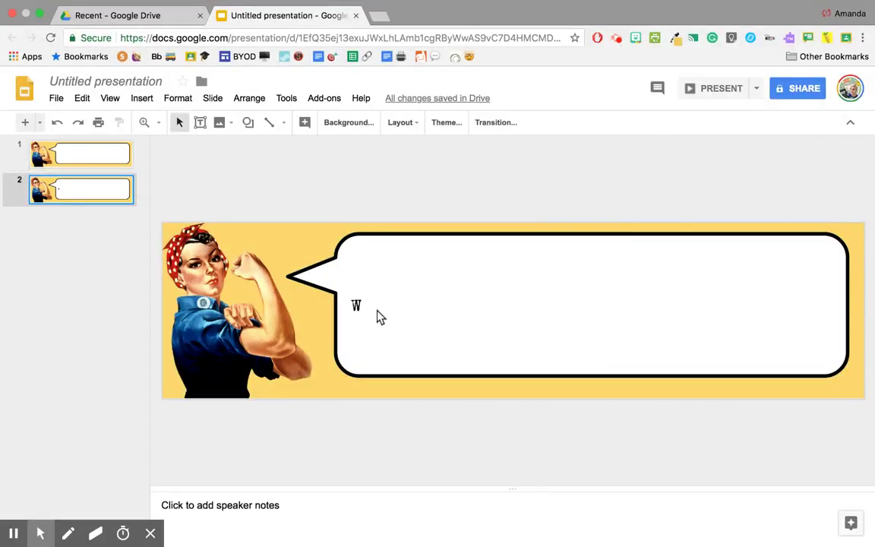
Step: Set the letter W in the second slide's callout to font size 72
mouse_move(363, 309)
mouse_down()
mouse_move(377, 319)
mouse_move(352, 304)
mouse_up()
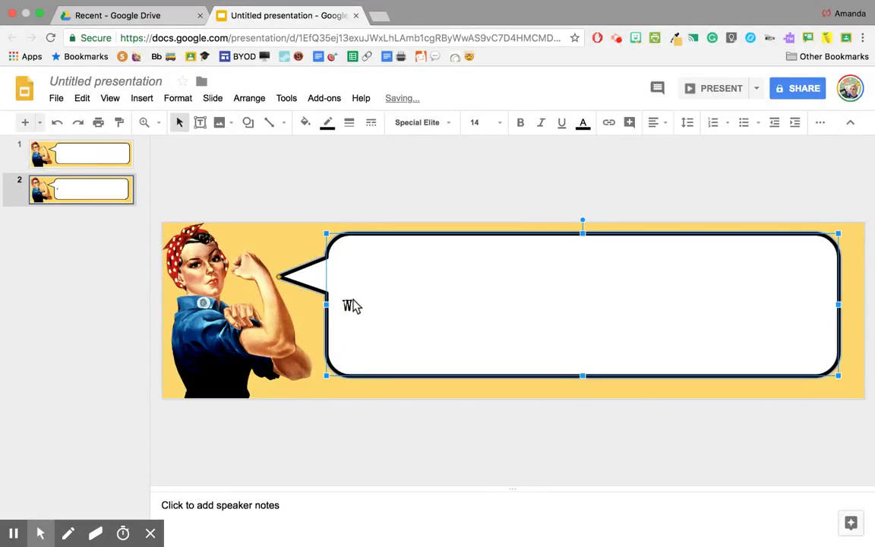
double_click(351, 305)
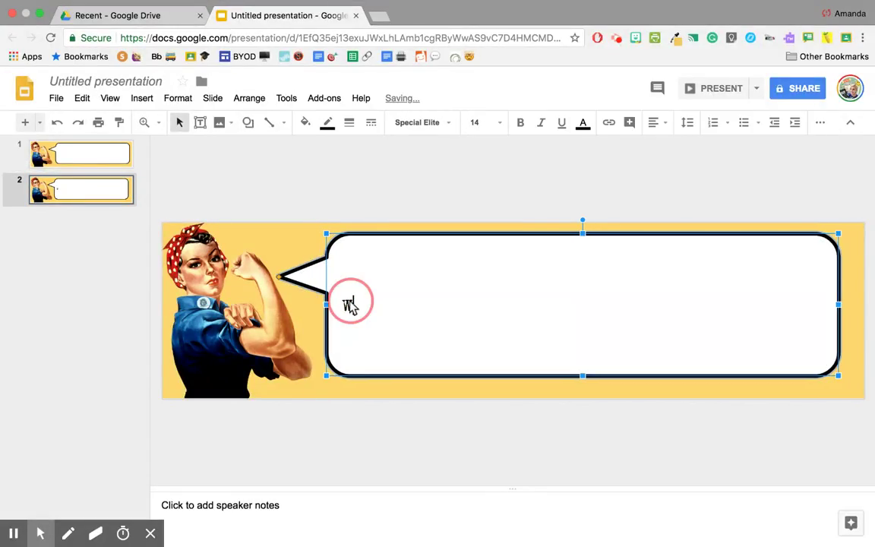
click(503, 123)
click(495, 434)
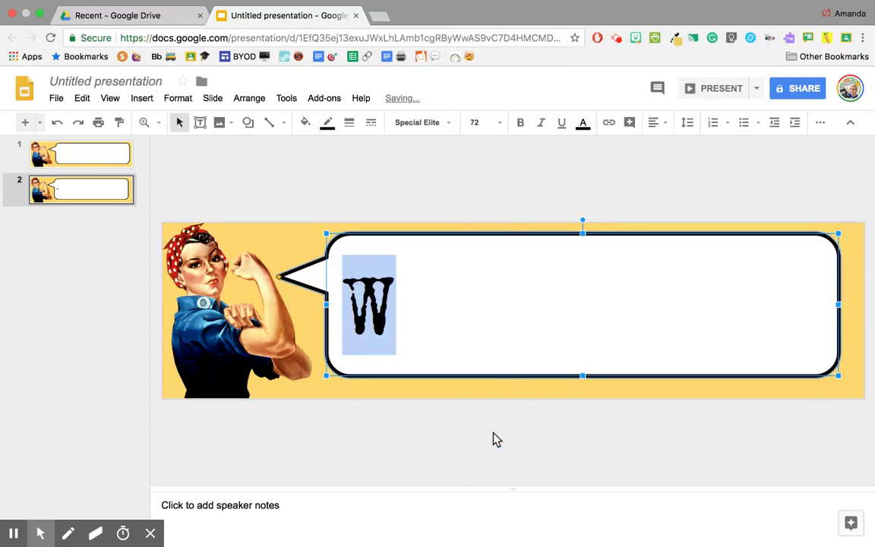
Step: Duplicate the "W" slide and add "e" to the copy's callout so that it reads "We"
click(100, 192)
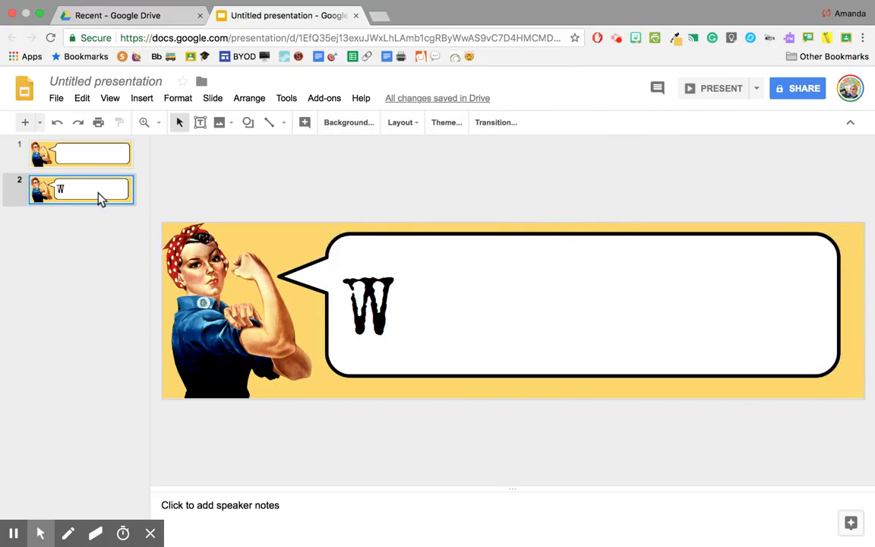
key(super+d)
click(389, 325)
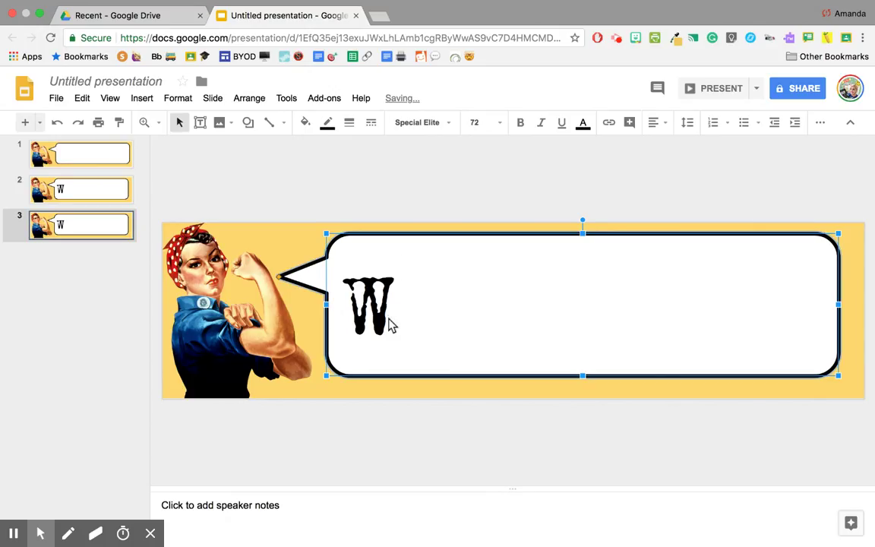
text(e)
Step: Duplicate the "We" slide and add "l" to the copy's callout so that it reads "Wel"
click(101, 239)
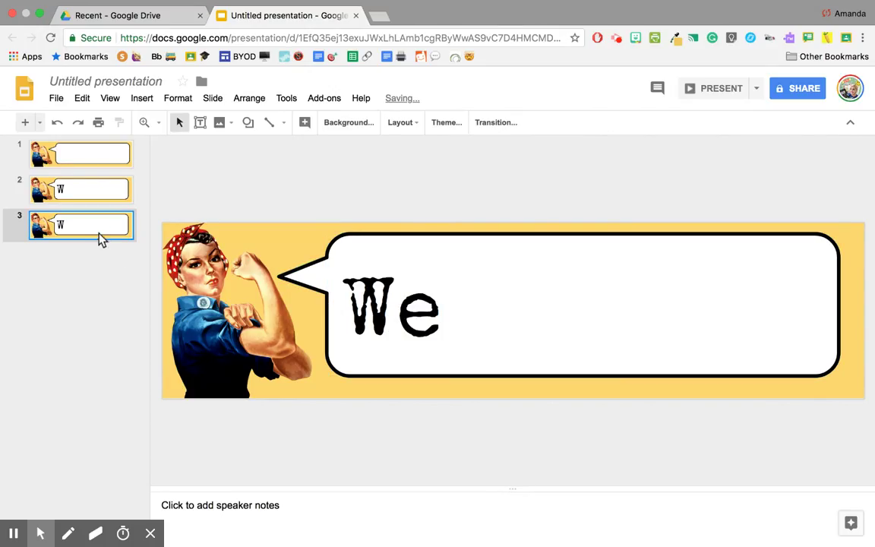
key(super+d)
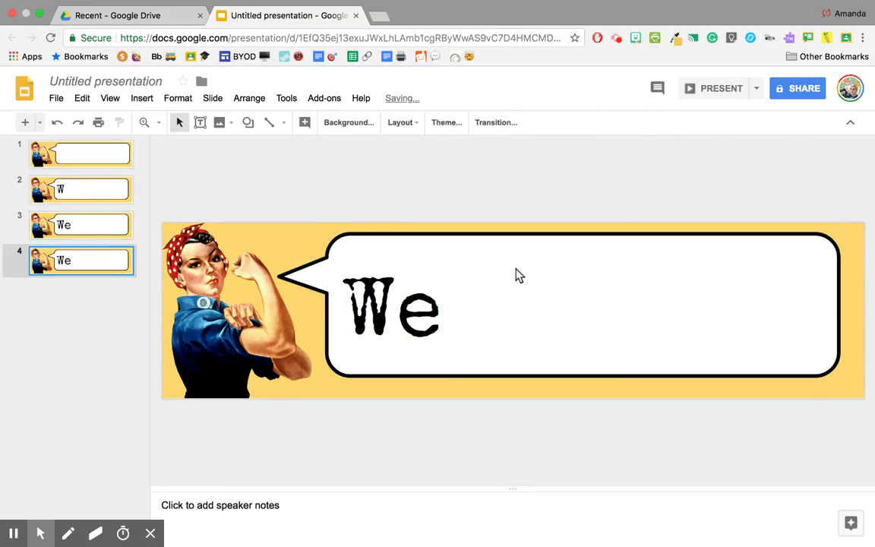
click(448, 309)
text(l)
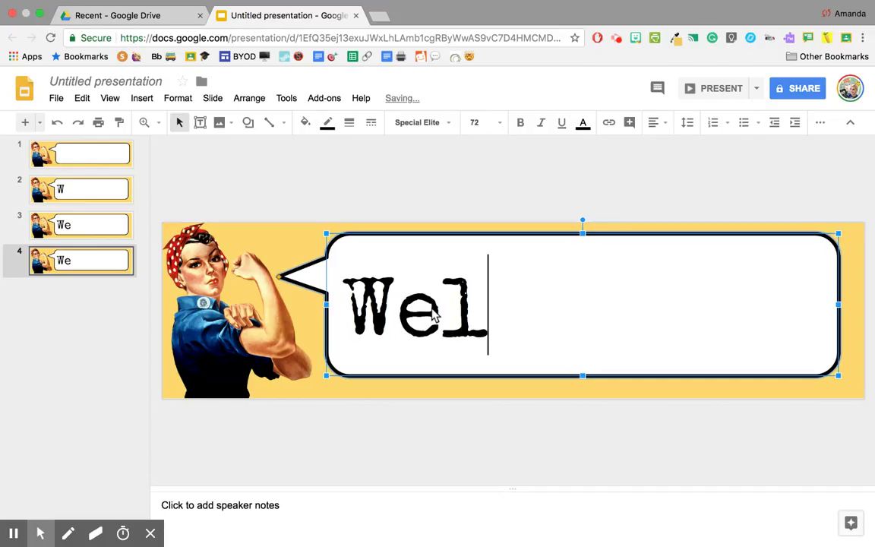
Step: Duplicate the "Wel" slide and add "c" to the copy's callout so that it reads "Welc"
click(98, 265)
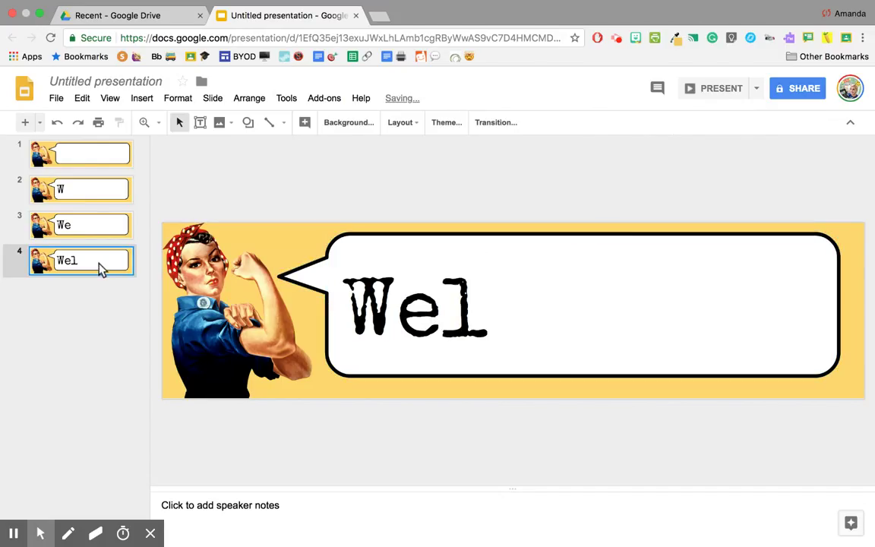
key(super+d)
click(486, 310)
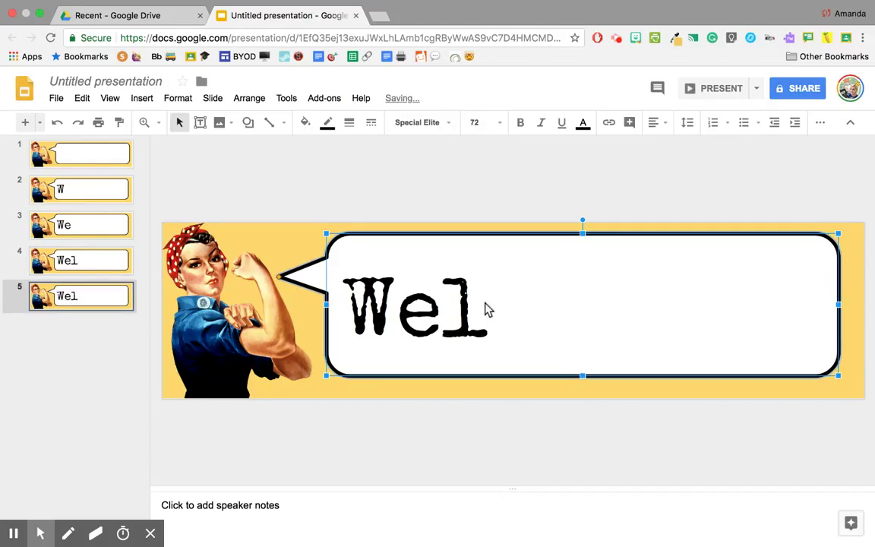
text(c)
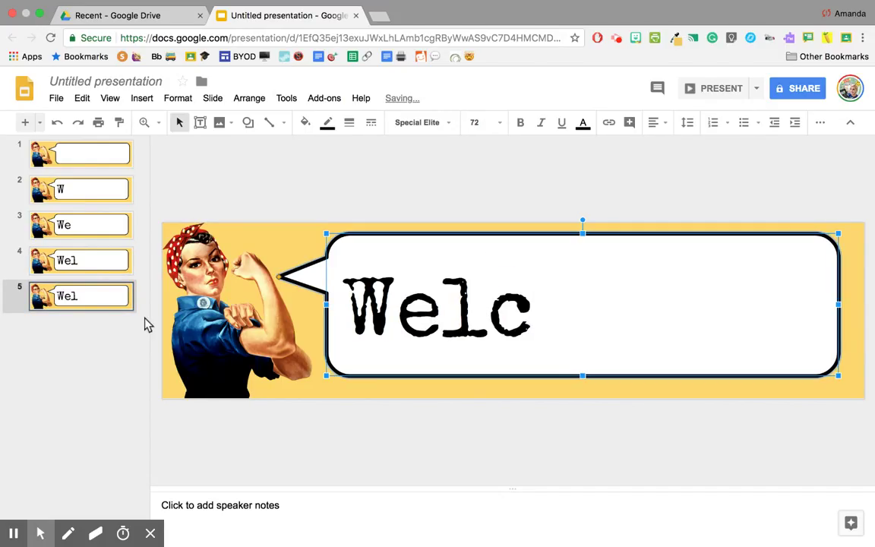
Step: Duplicate the "Welc" slide and add "o" to the copy's callout so that it reads "Welco"
click(84, 290)
key(super+d)
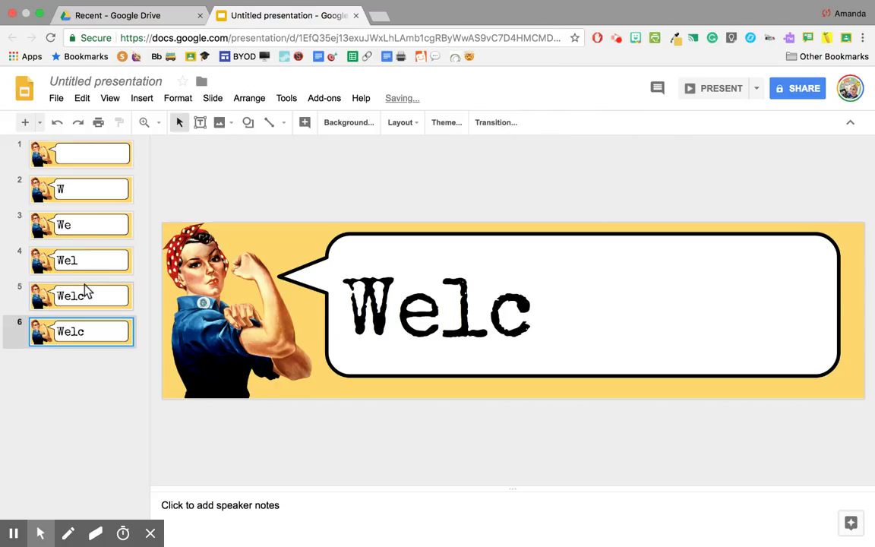
click(547, 328)
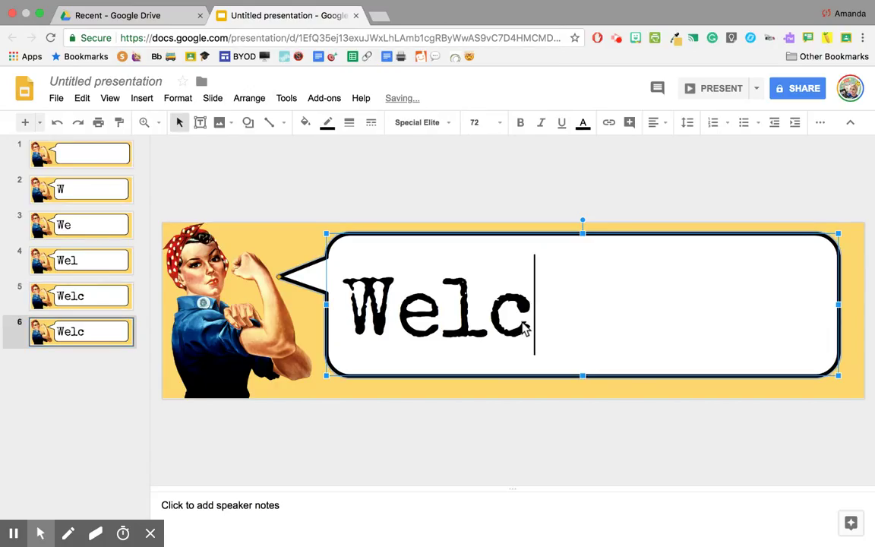
text(o)
Step: Duplicate the "Welco" slide and add "m" to the copy's callout so that it reads "Welcom"
click(114, 334)
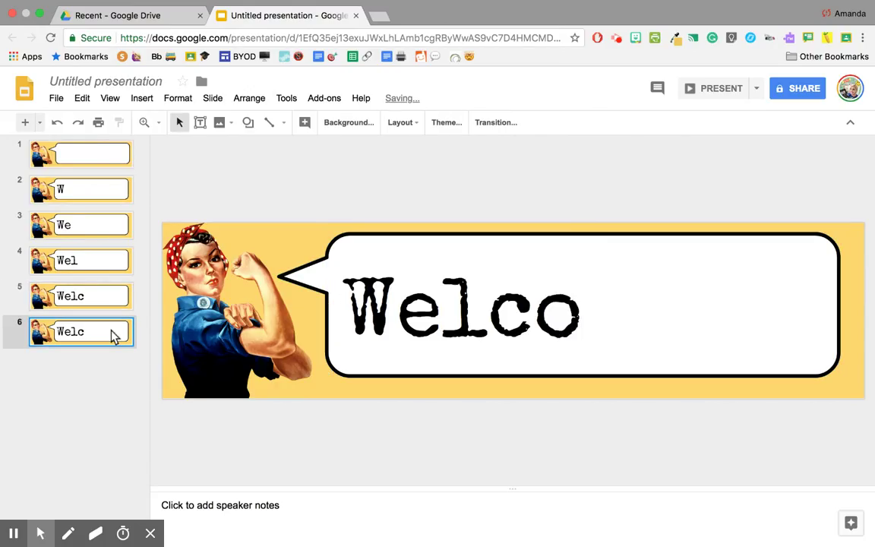
key(ctrl+d)
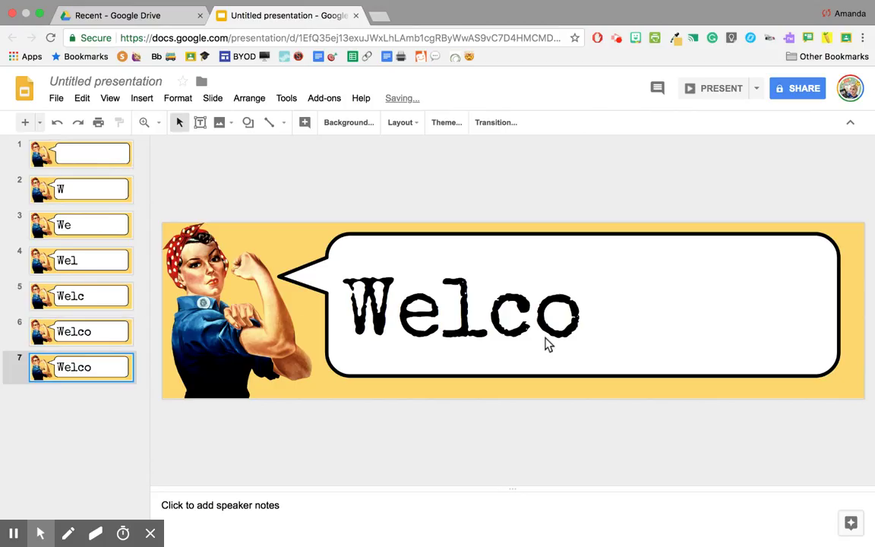
click(583, 335)
text(m)
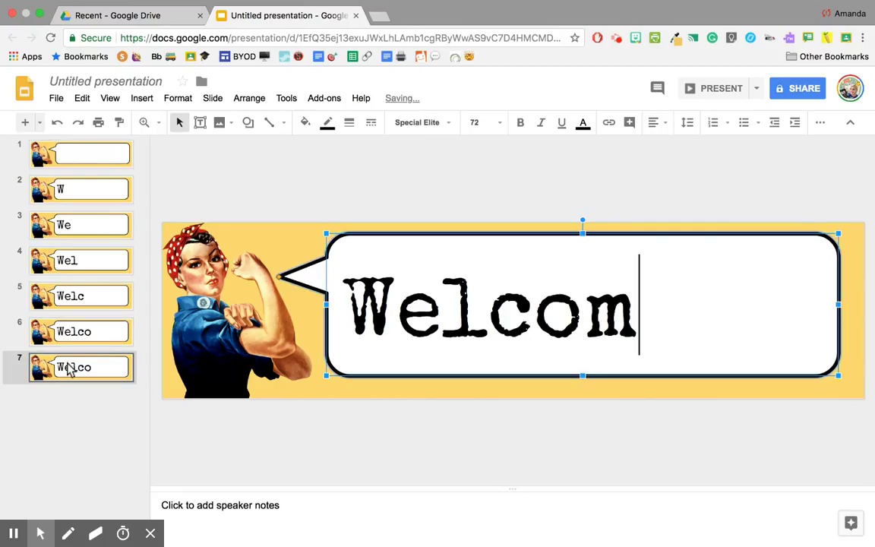
Step: Duplicate the "Welcom" slide and add "e" to the copy's callout so that it reads "Welcome"
click(85, 382)
key(ctrl+d)
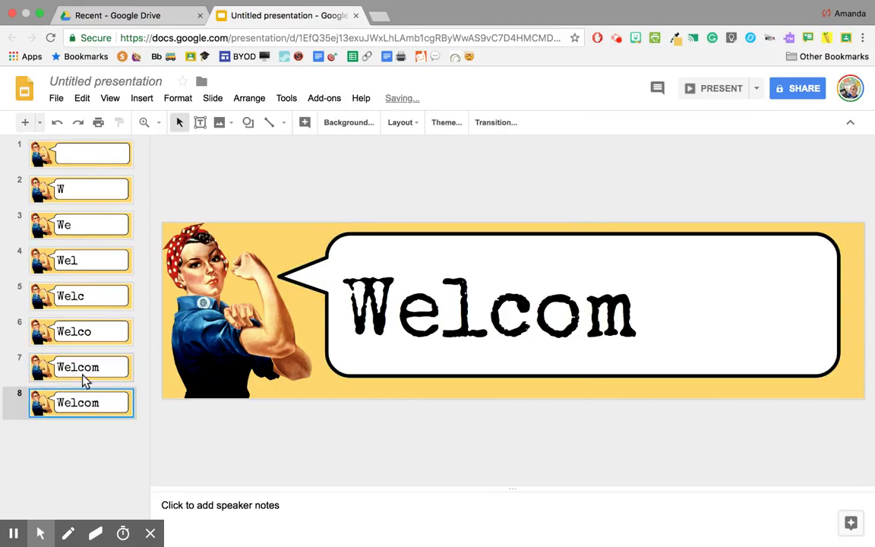
click(639, 319)
text(e)
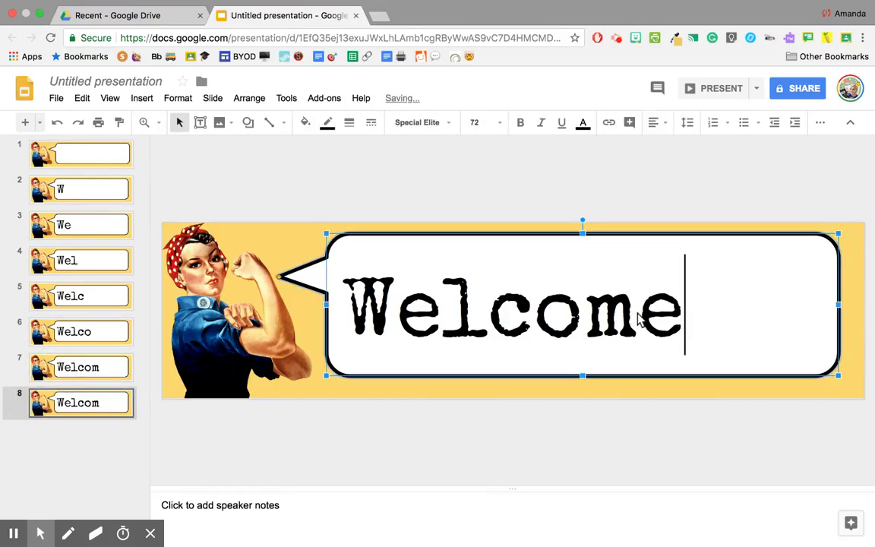
double_click(511, 314)
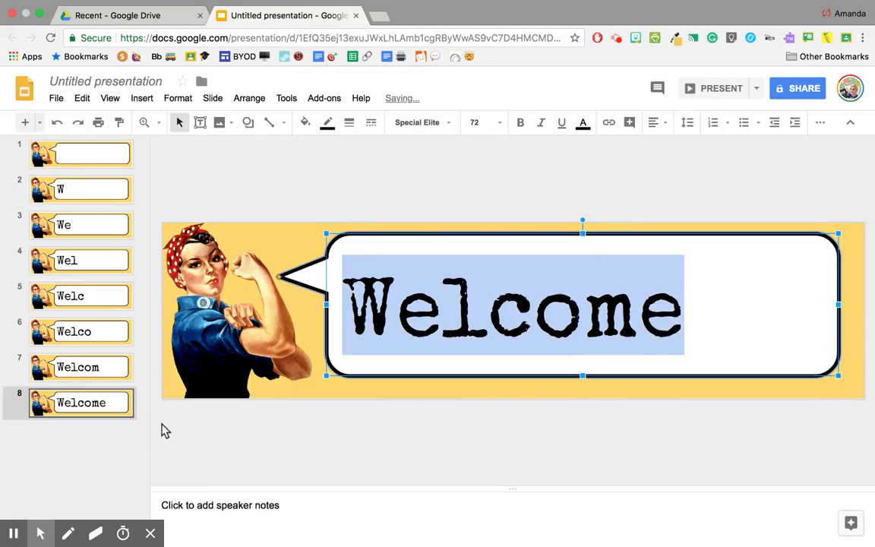
click(104, 409)
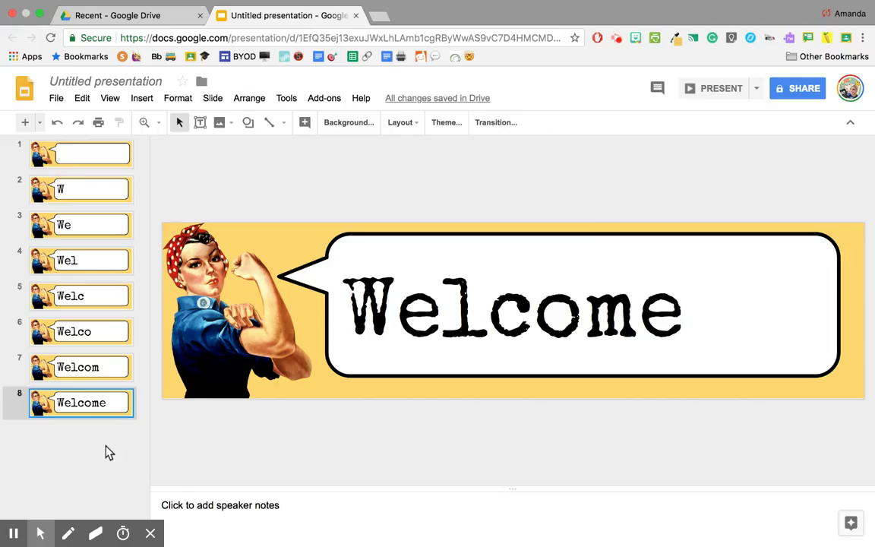
Step: Open talltweets.com in a new browser tab
click(380, 16)
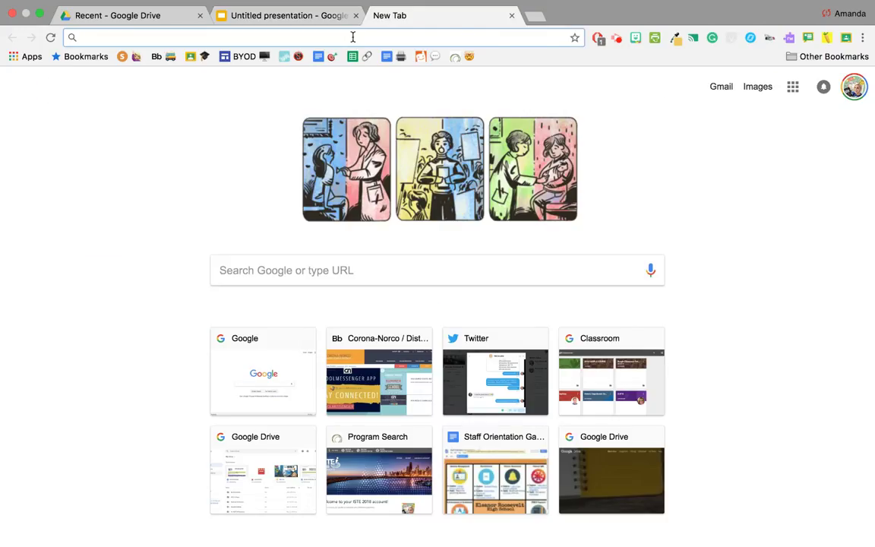
text(ta)
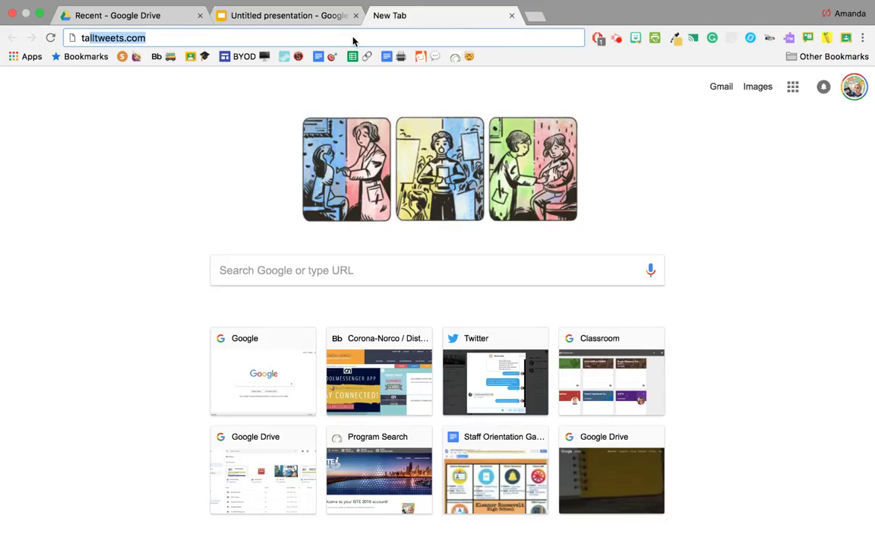
key(Return)
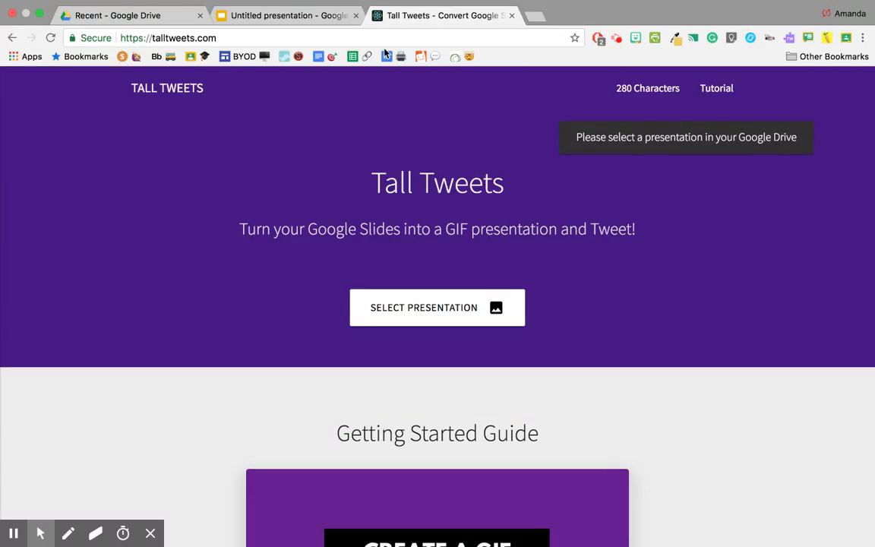
Step: Load the untitled presentation whose first slide shows the blank speech bubble into Tall Tweets
click(415, 315)
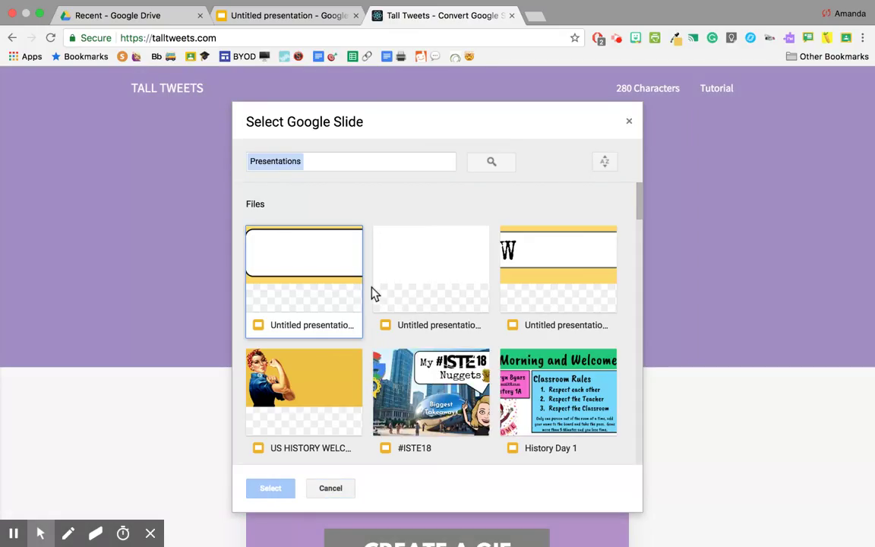
click(340, 281)
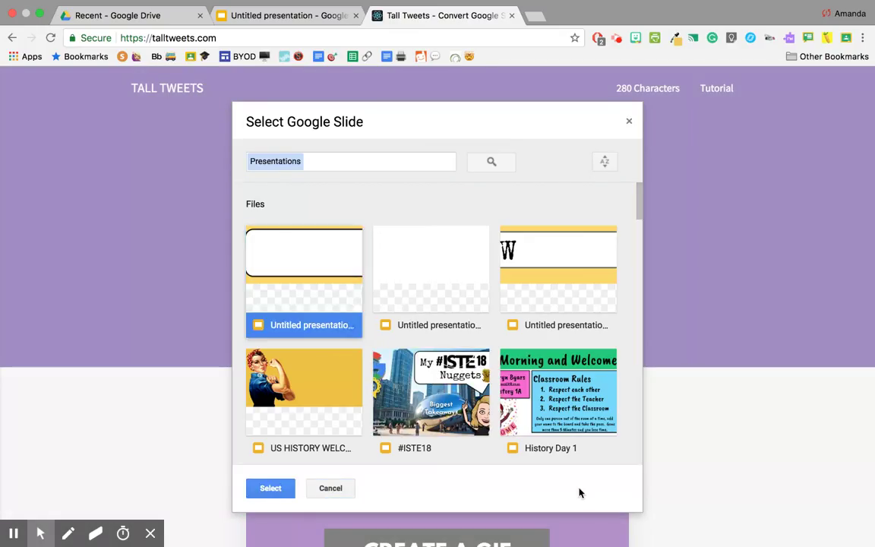
scroll(547, 410, down, 1)
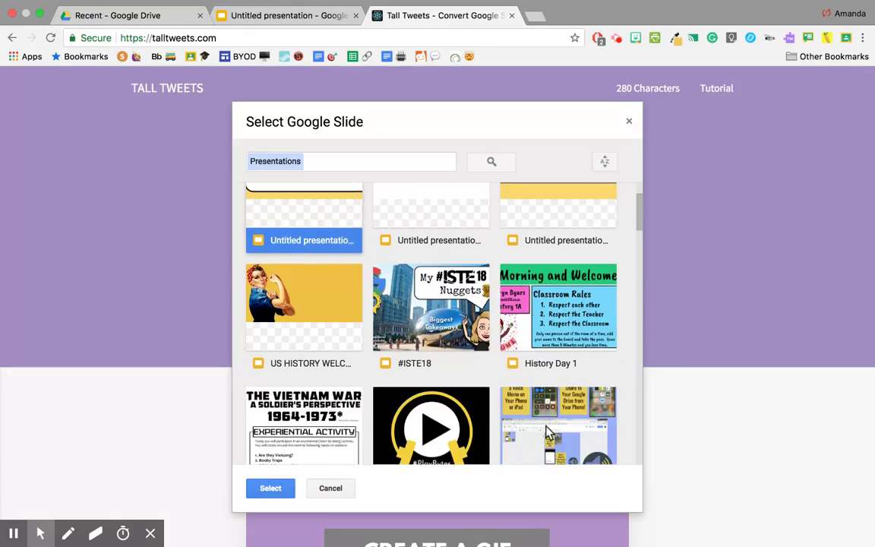
scroll(401, 342, up, 1)
scroll(350, 323, up, 1)
double_click(345, 311)
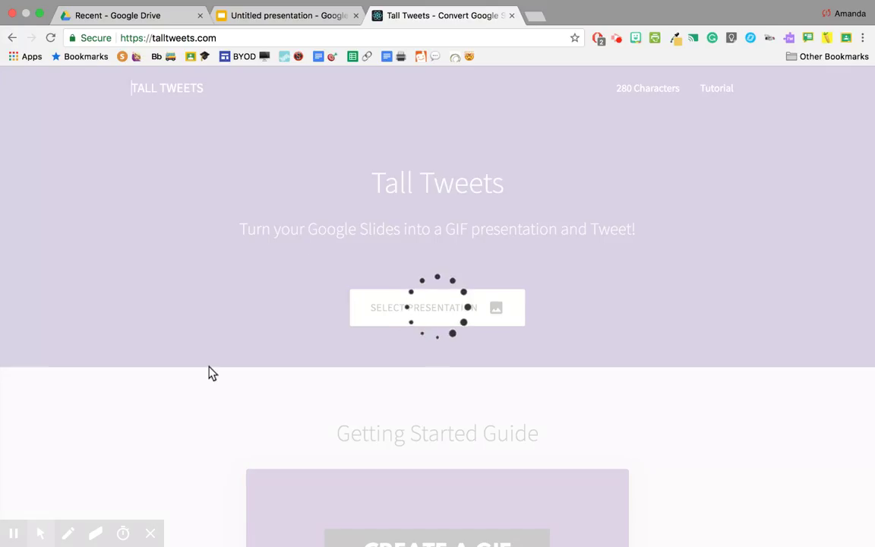
scroll(212, 370, down, 4)
scroll(212, 371, down, 2)
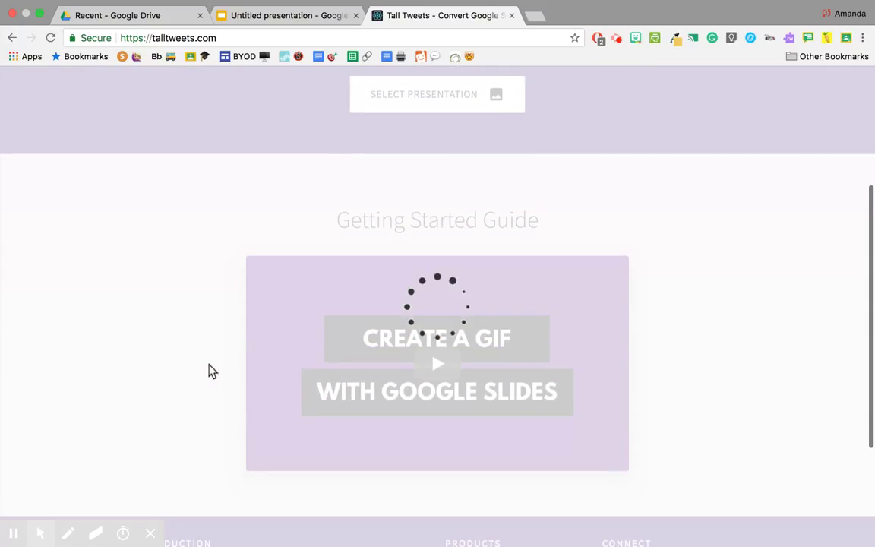
scroll(212, 370, up, 6)
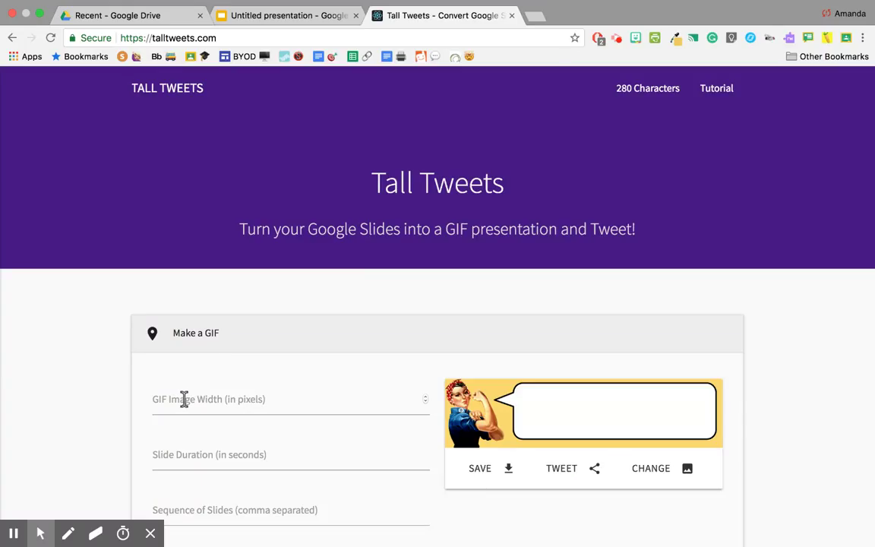
Step: Set the GIF image width to 800 pixels and the slide duration to .5 seconds
click(226, 402)
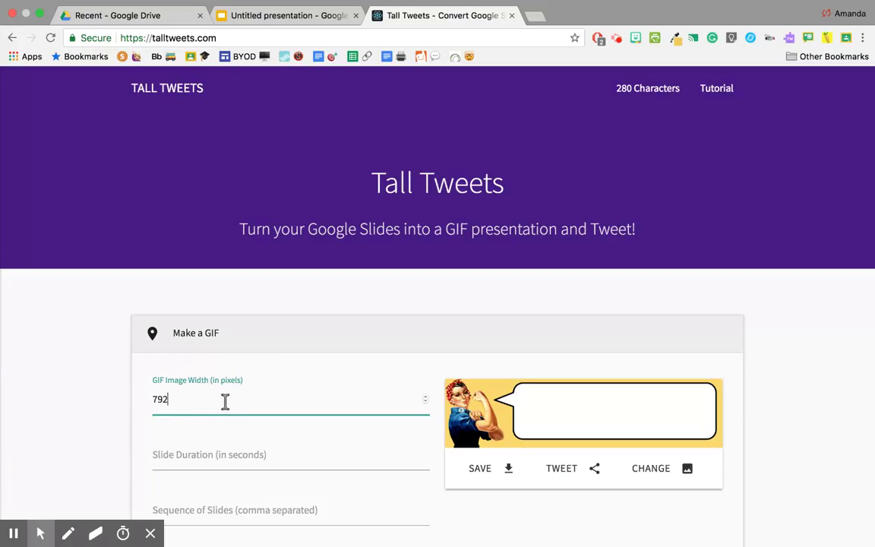
key(BackSpace)
key(BackSpace)
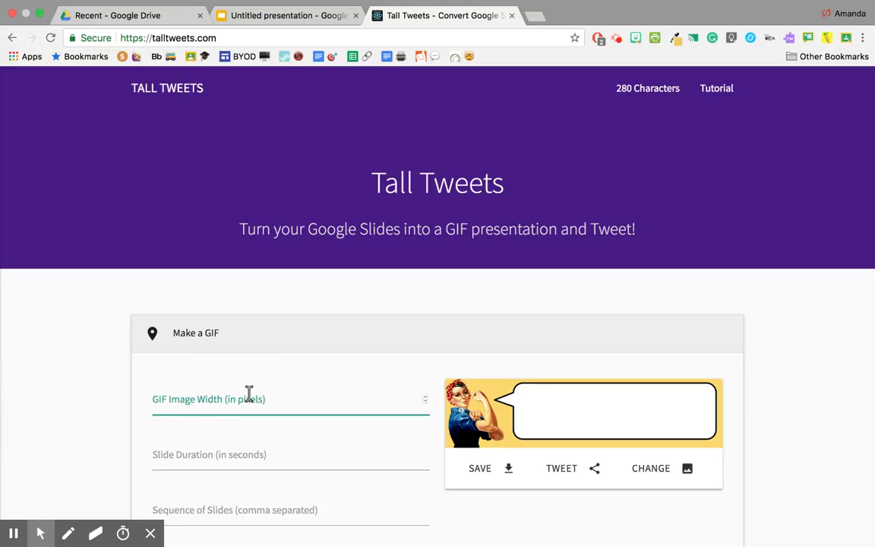
text(800)
click(212, 461)
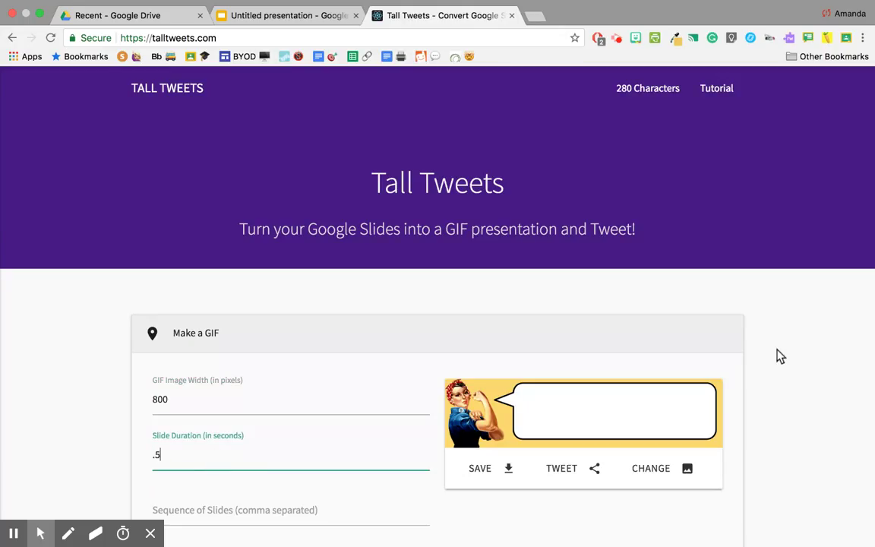
click(836, 416)
Step: Create the GIF from the slides and save it to the computer
scroll(836, 416, down, 5)
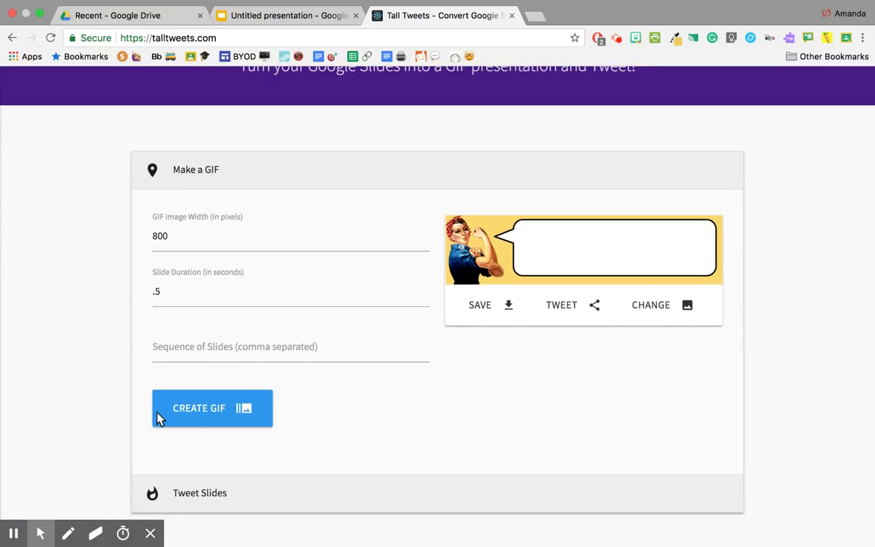
click(204, 411)
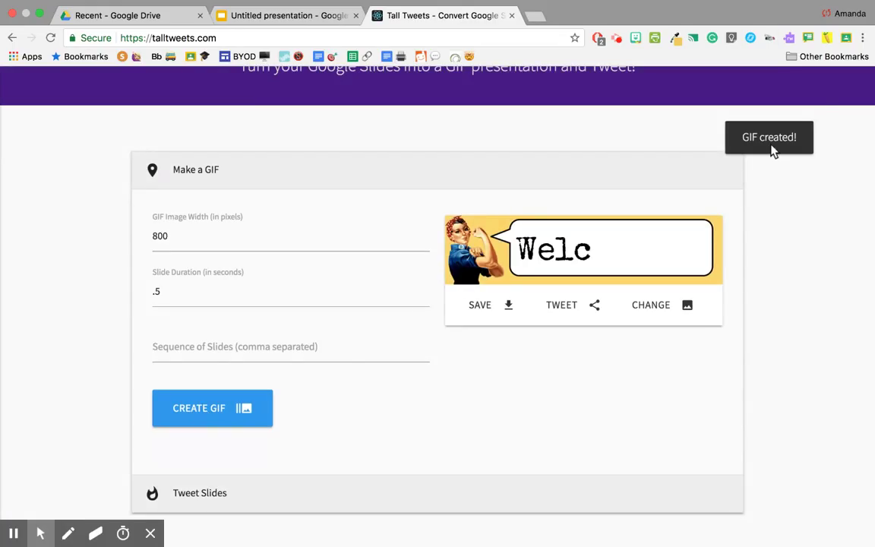
click(507, 313)
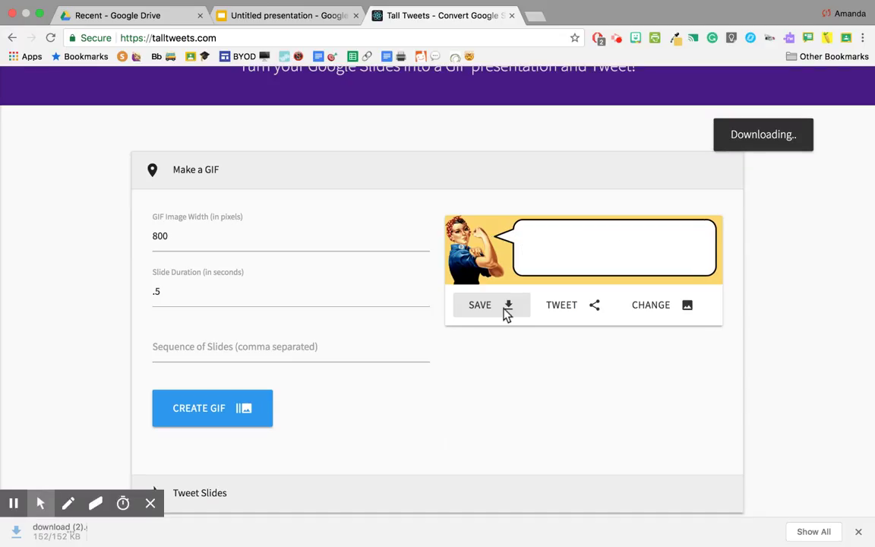
key(alt+e)
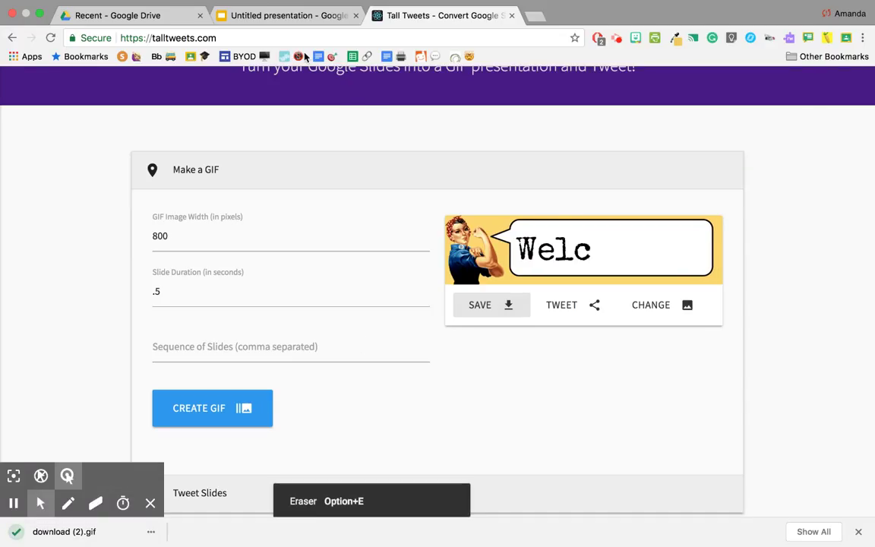
Step: Switch to Google Classroom, open the PERIOD 5 class and upload download (2).gif as its header photo
click(193, 58)
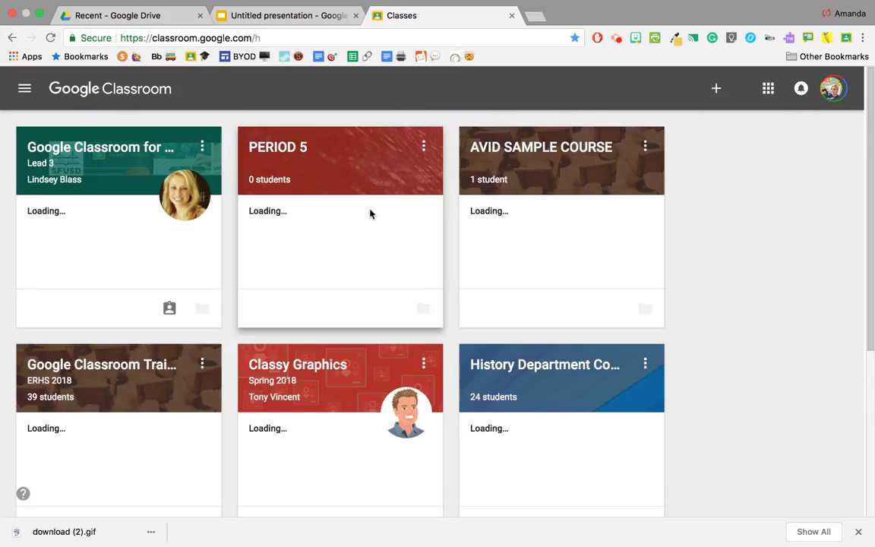
click(298, 150)
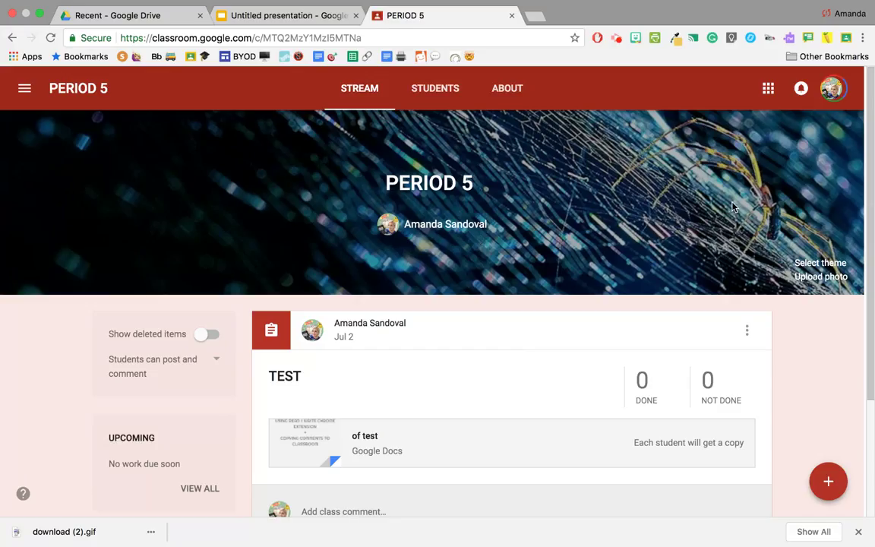
click(823, 279)
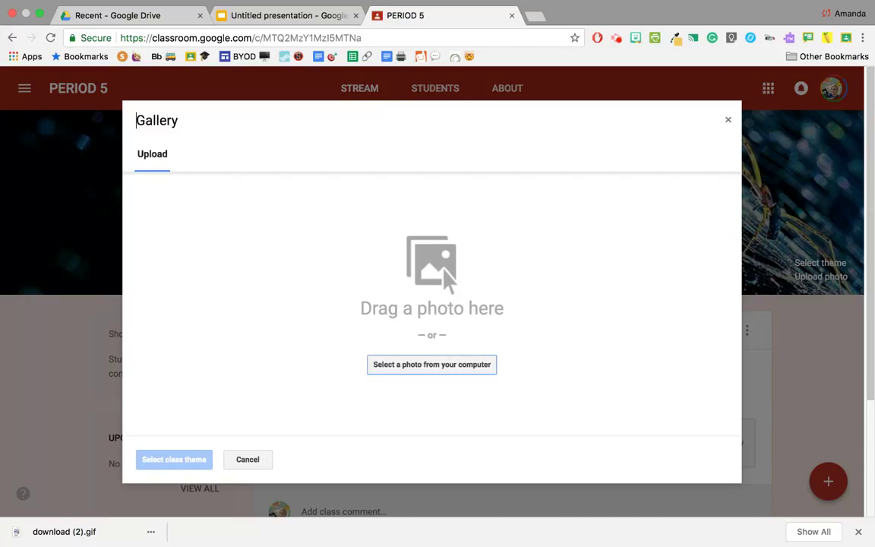
drag(54, 531, 410, 238)
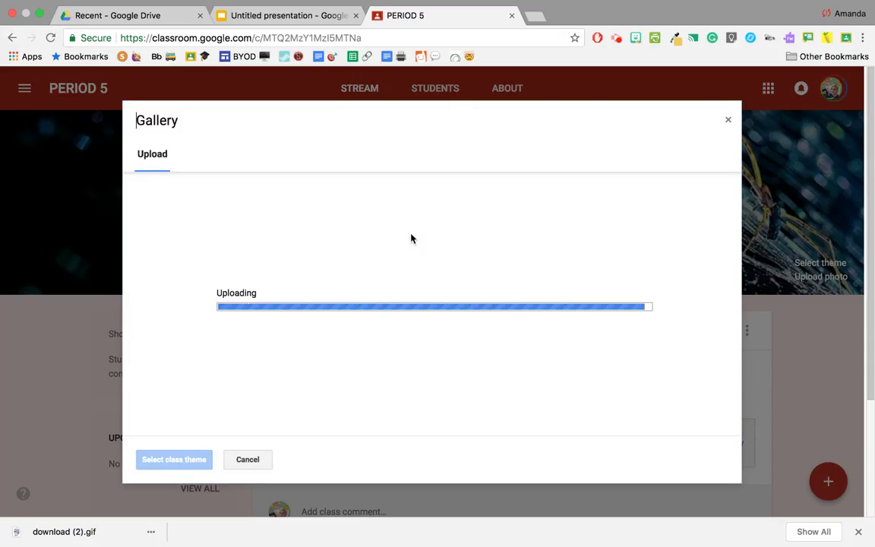